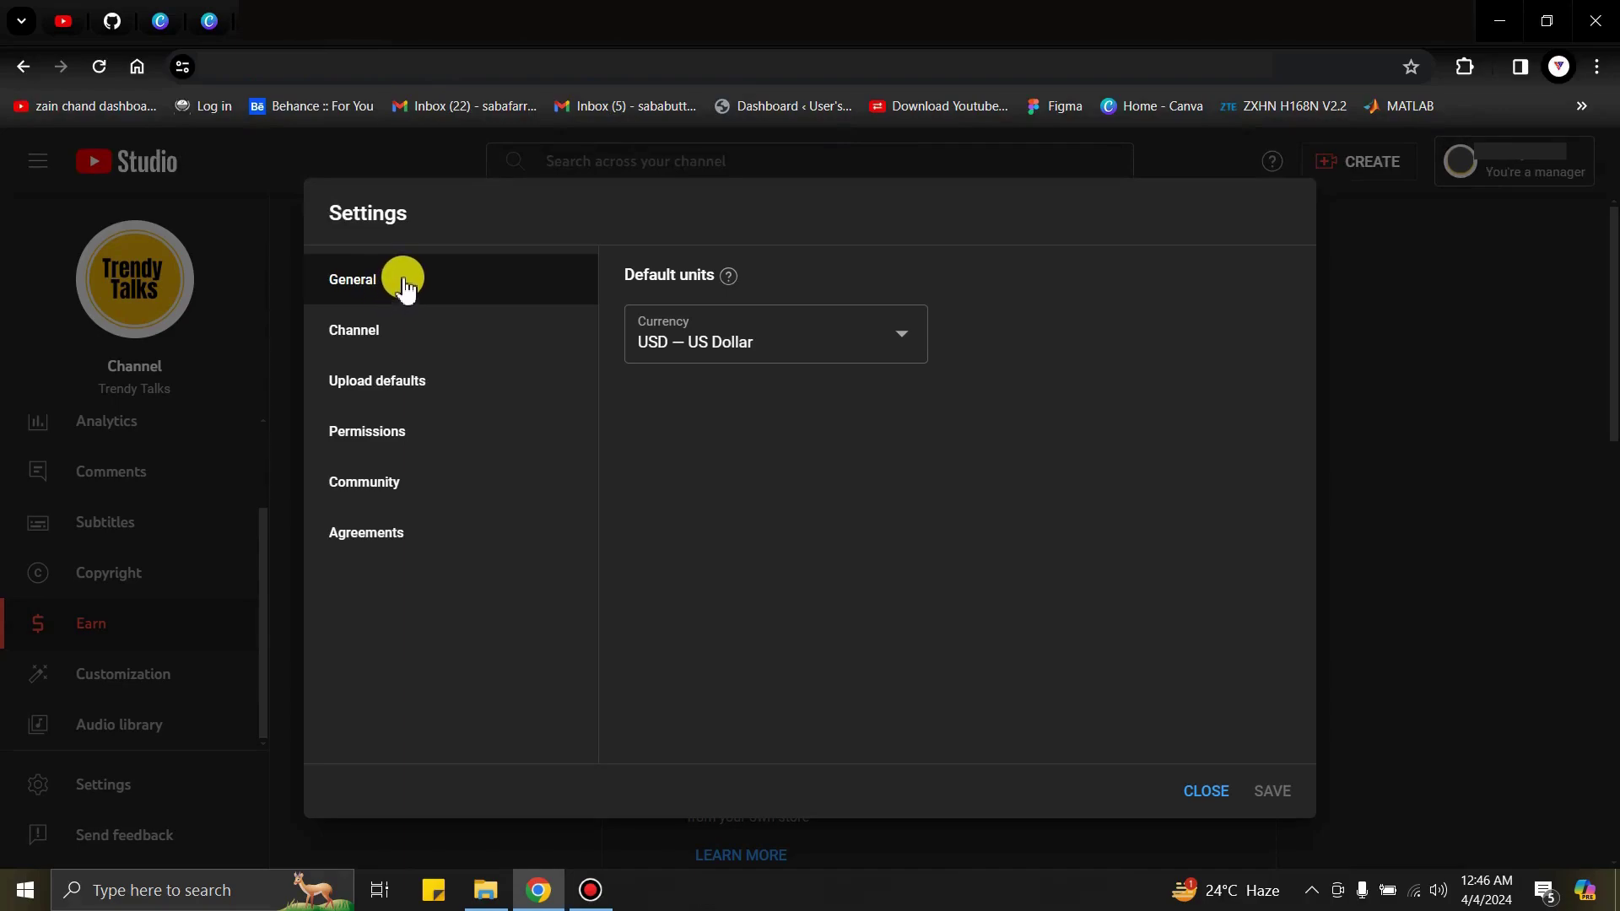
Choose USD — US Dollar as the default currency in the general settings.
left_click(777, 337)
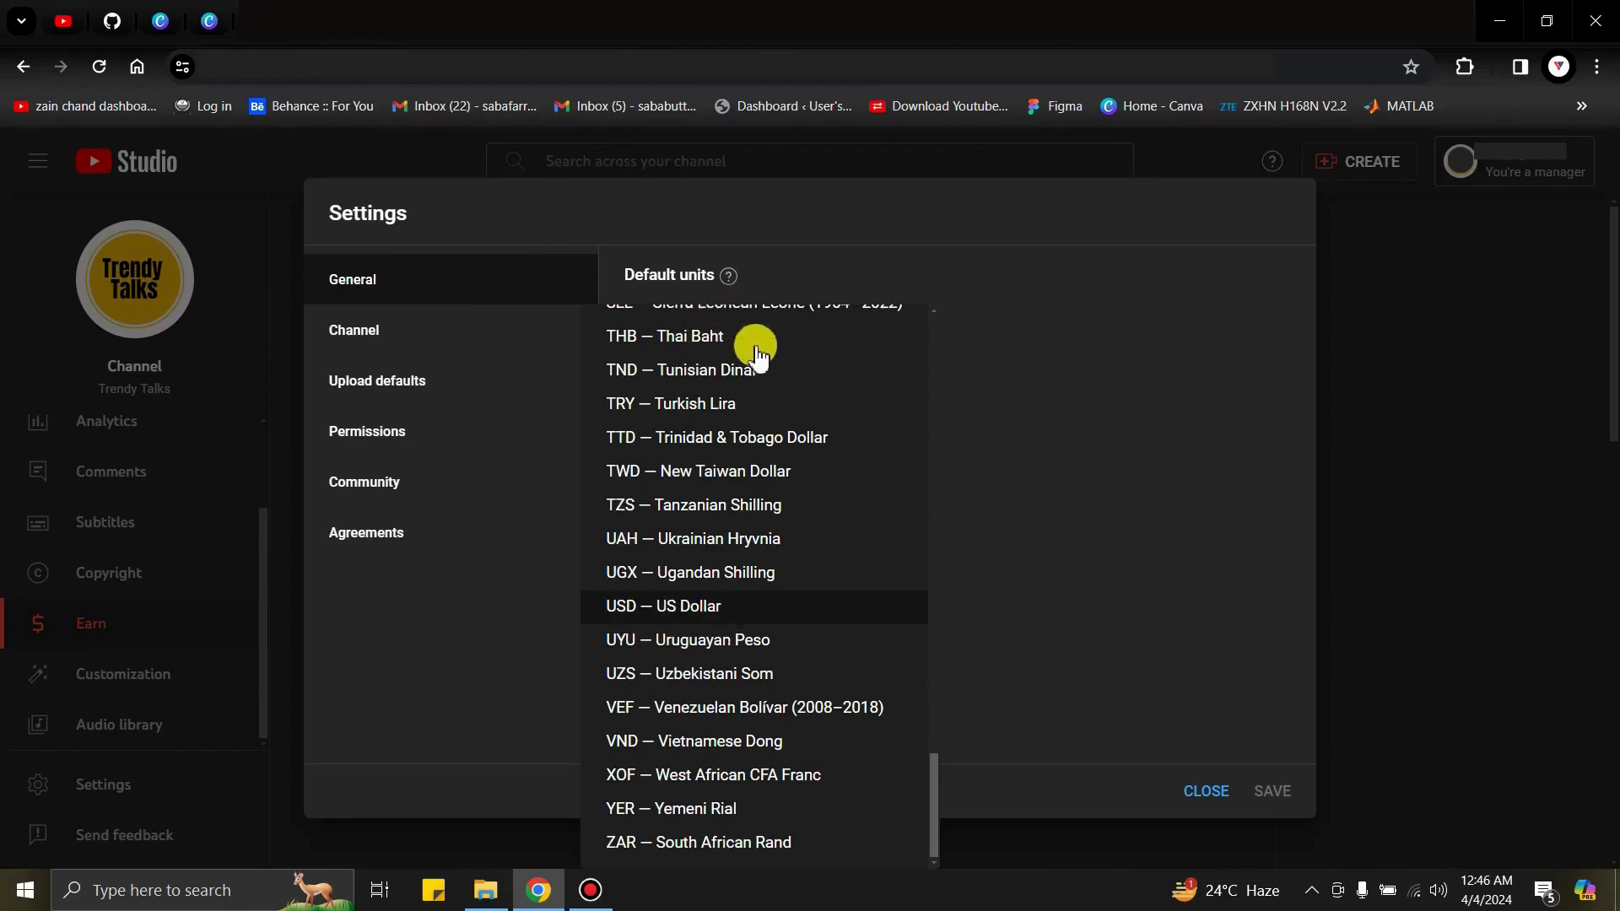
left_click(719, 614)
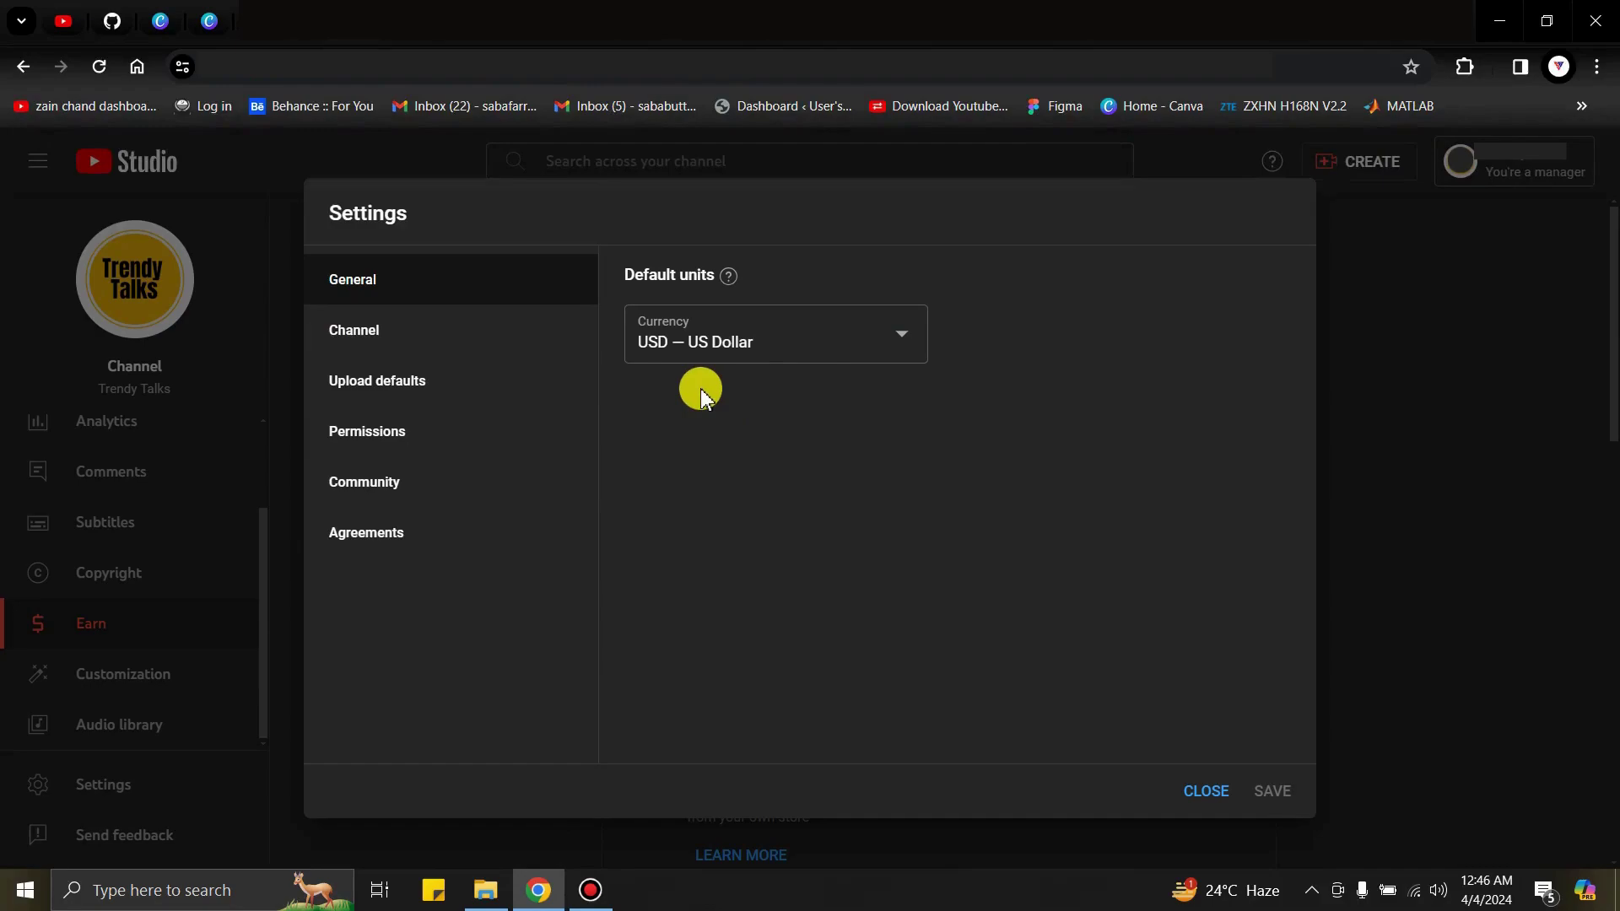
Select Pakistan as the channel's country of residence and look through the channel keywords.
left_click(386, 334)
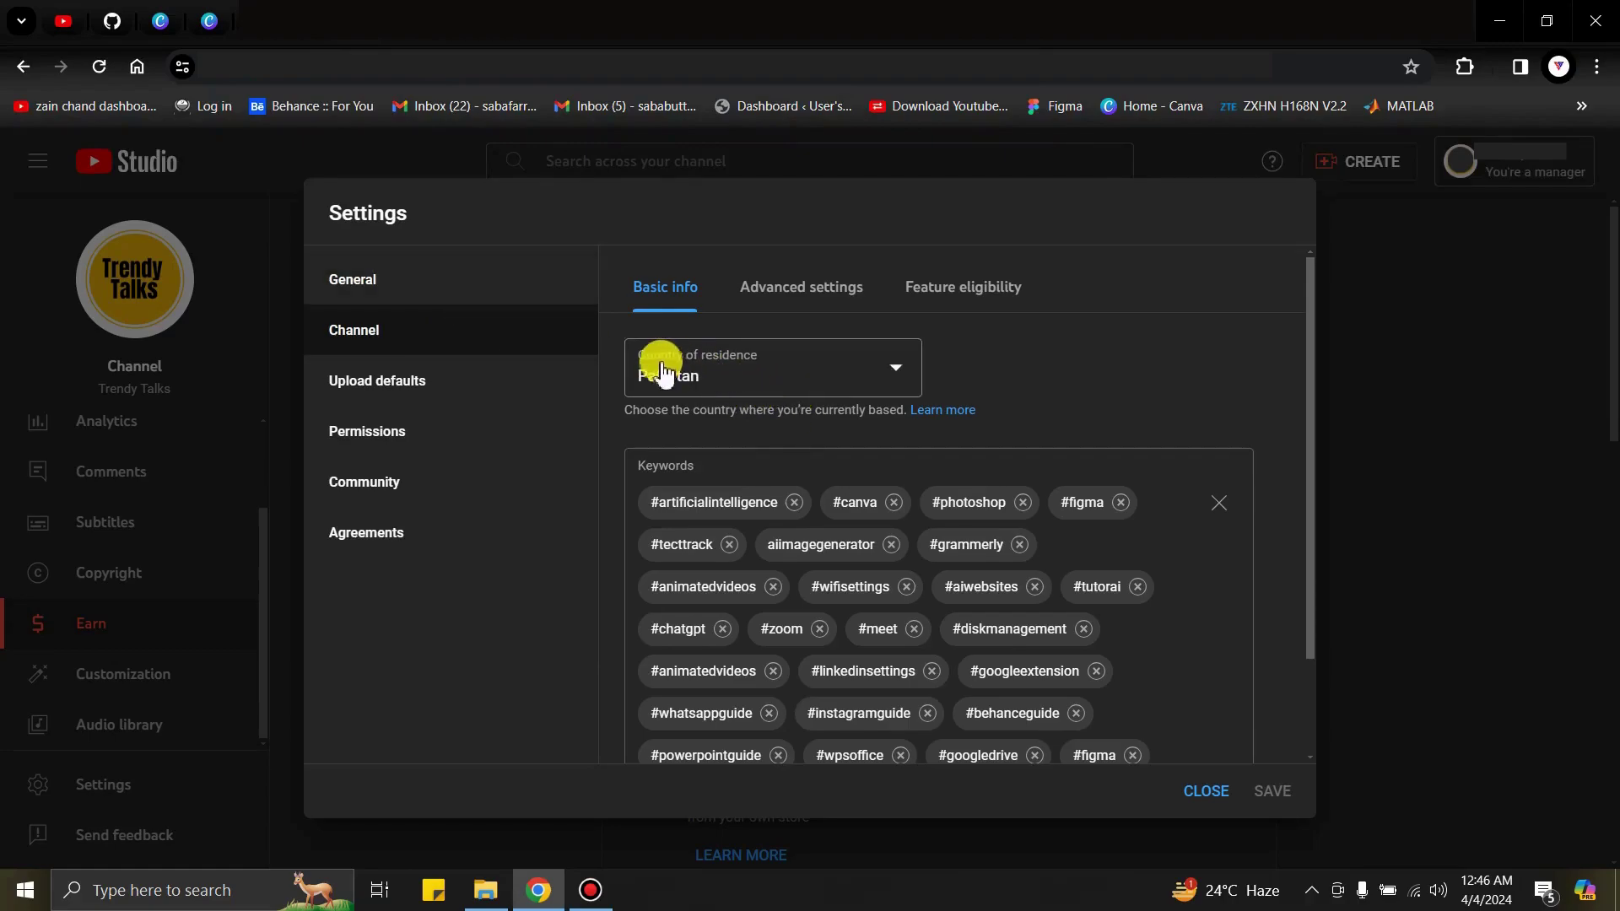
left_click(868, 371)
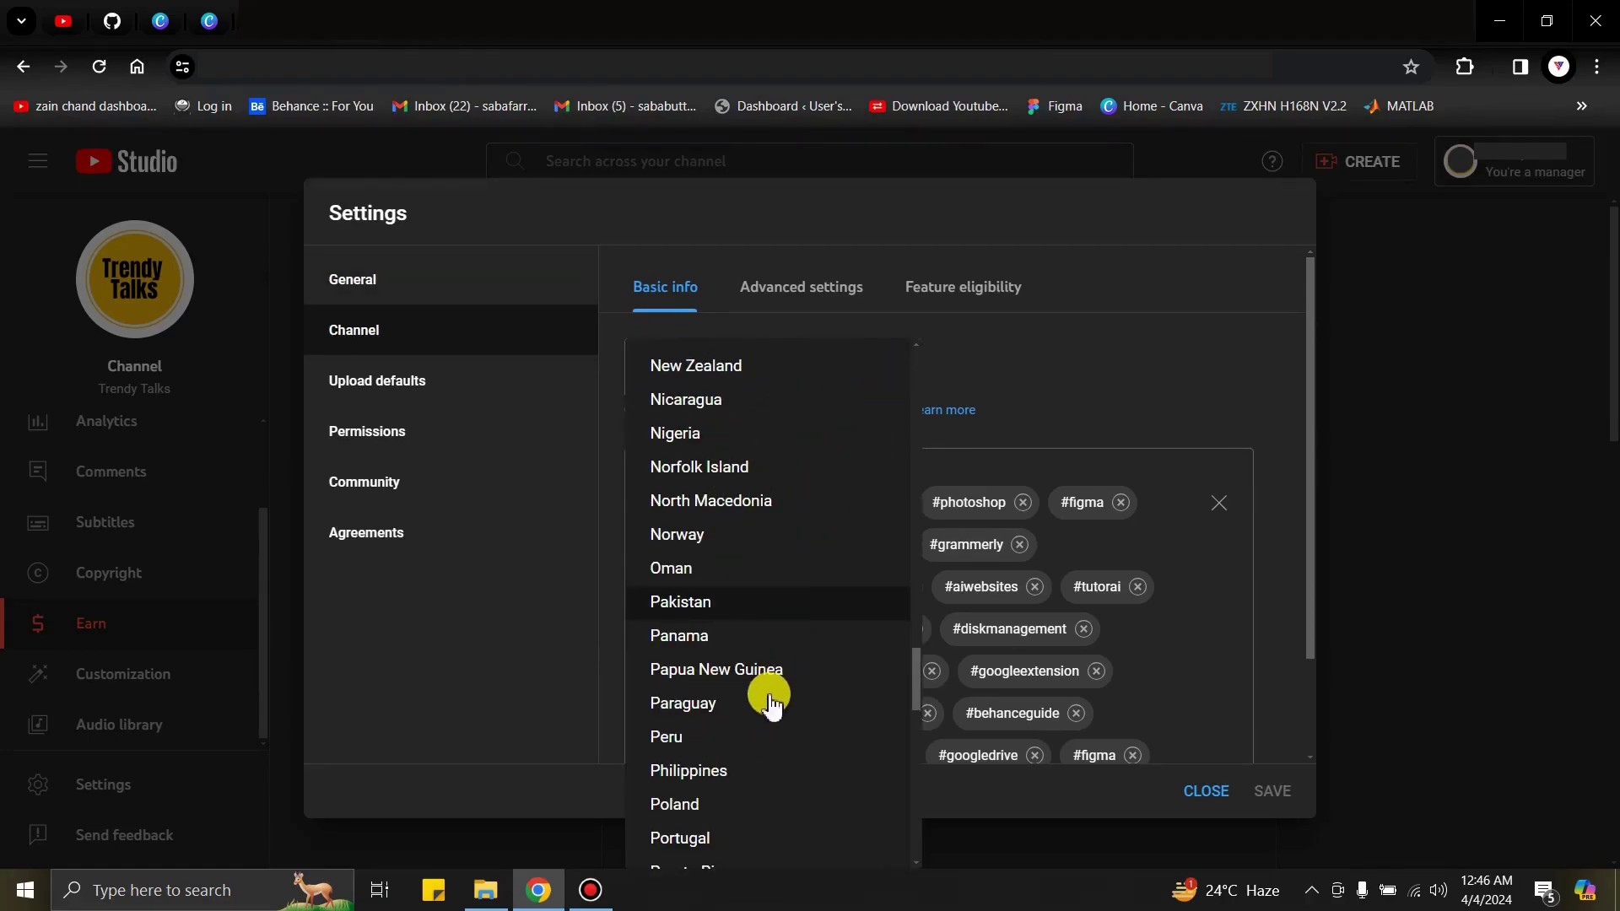
left_click(698, 604)
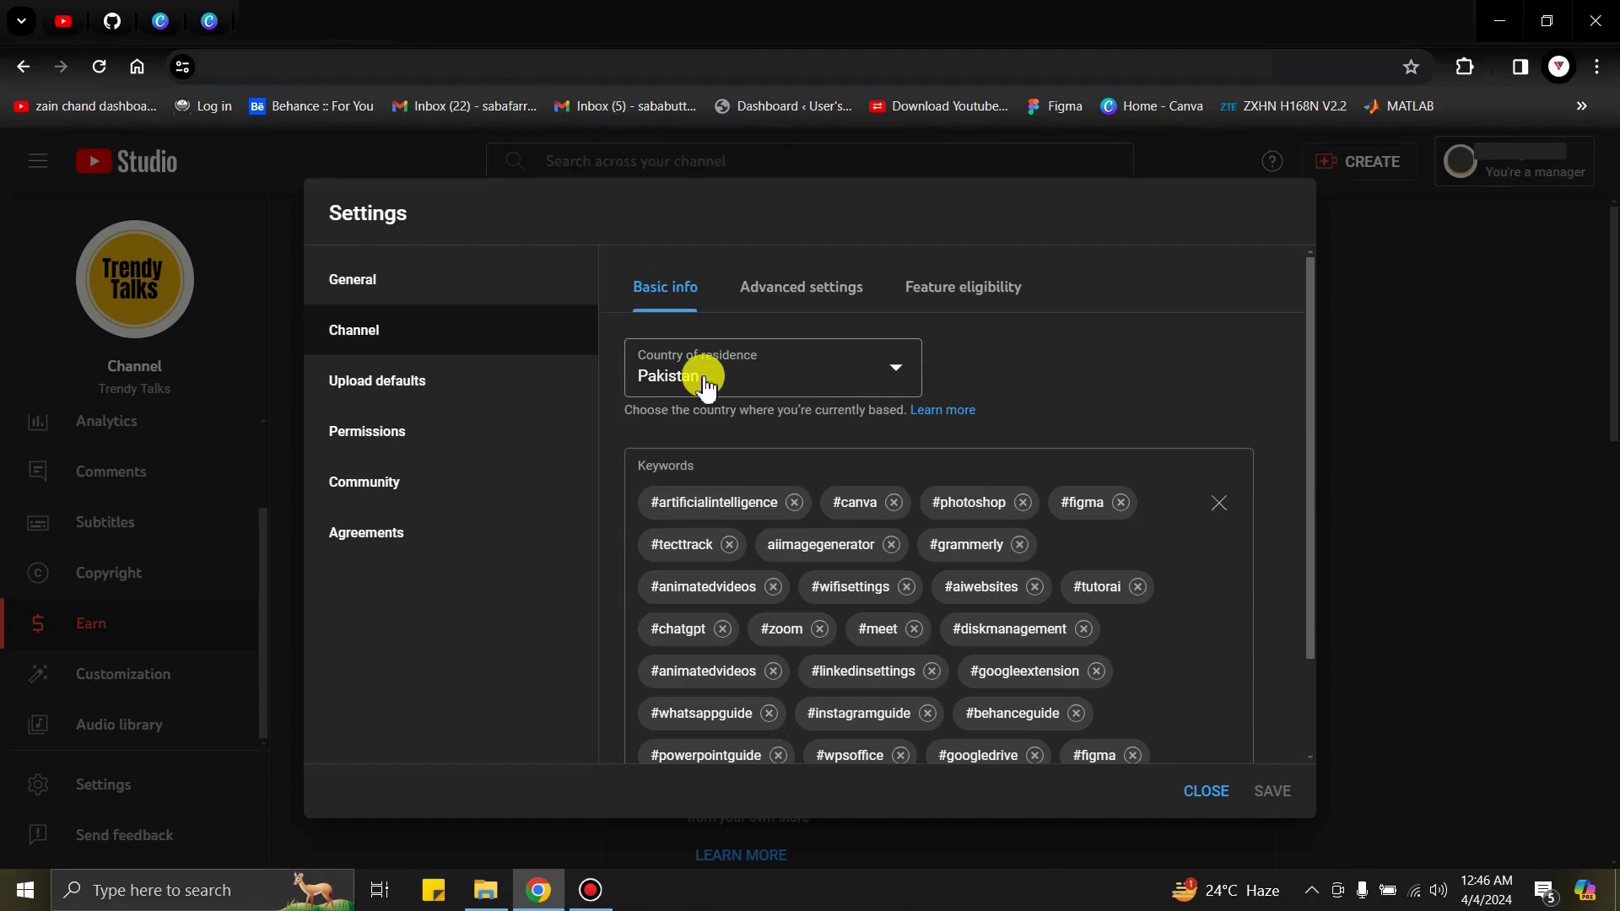
scroll(793, 506, "down", 2)
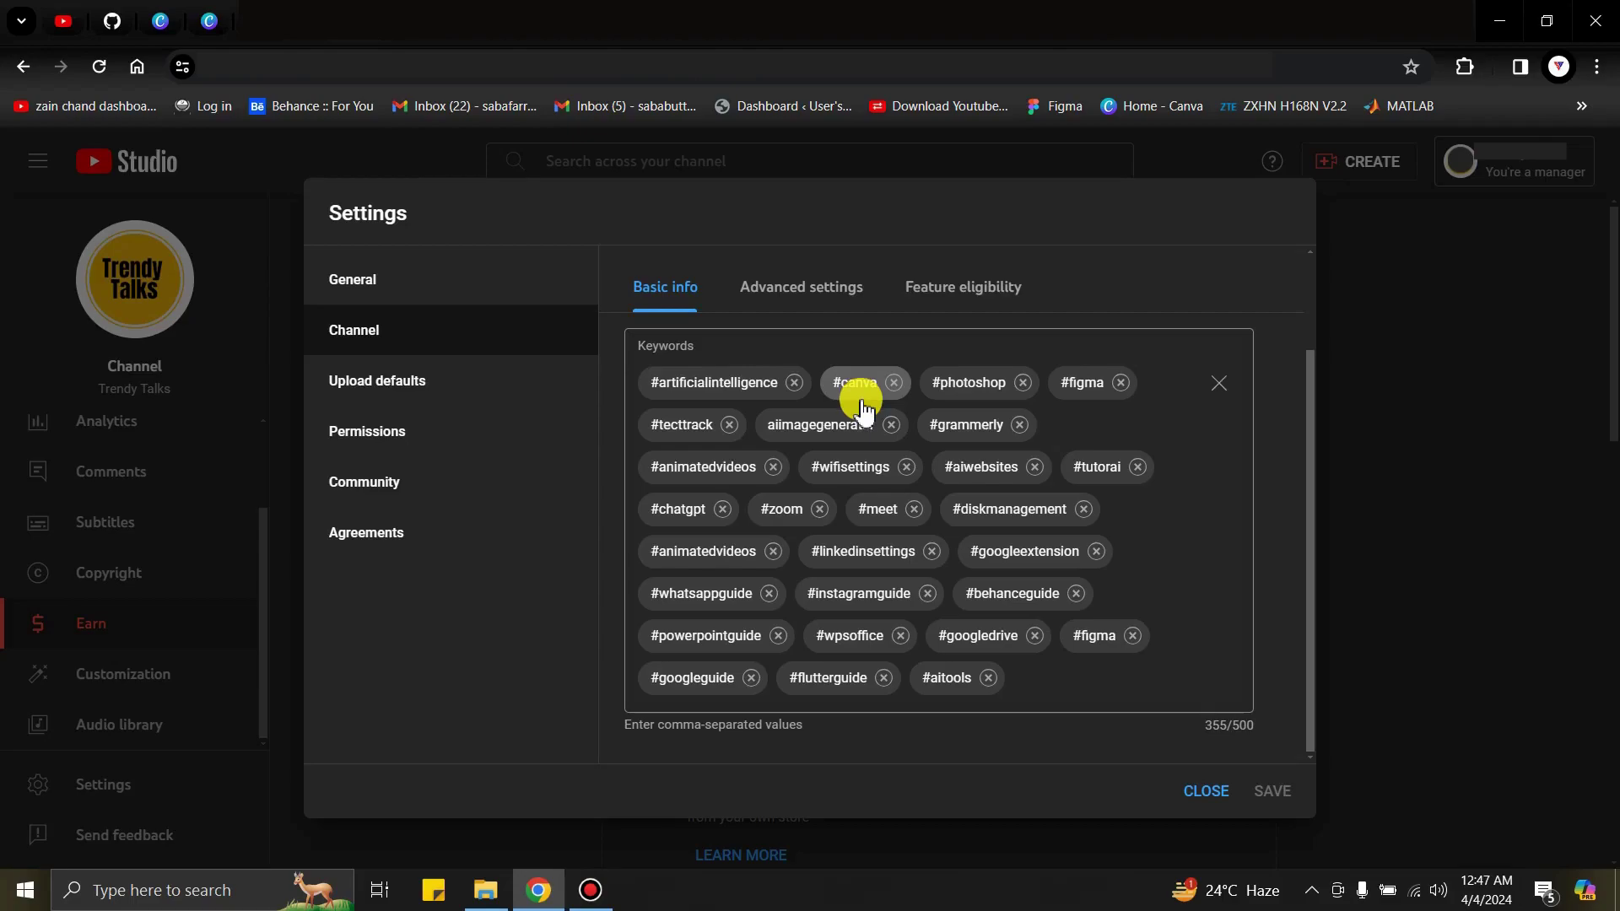
scroll(860, 404, "up", 2)
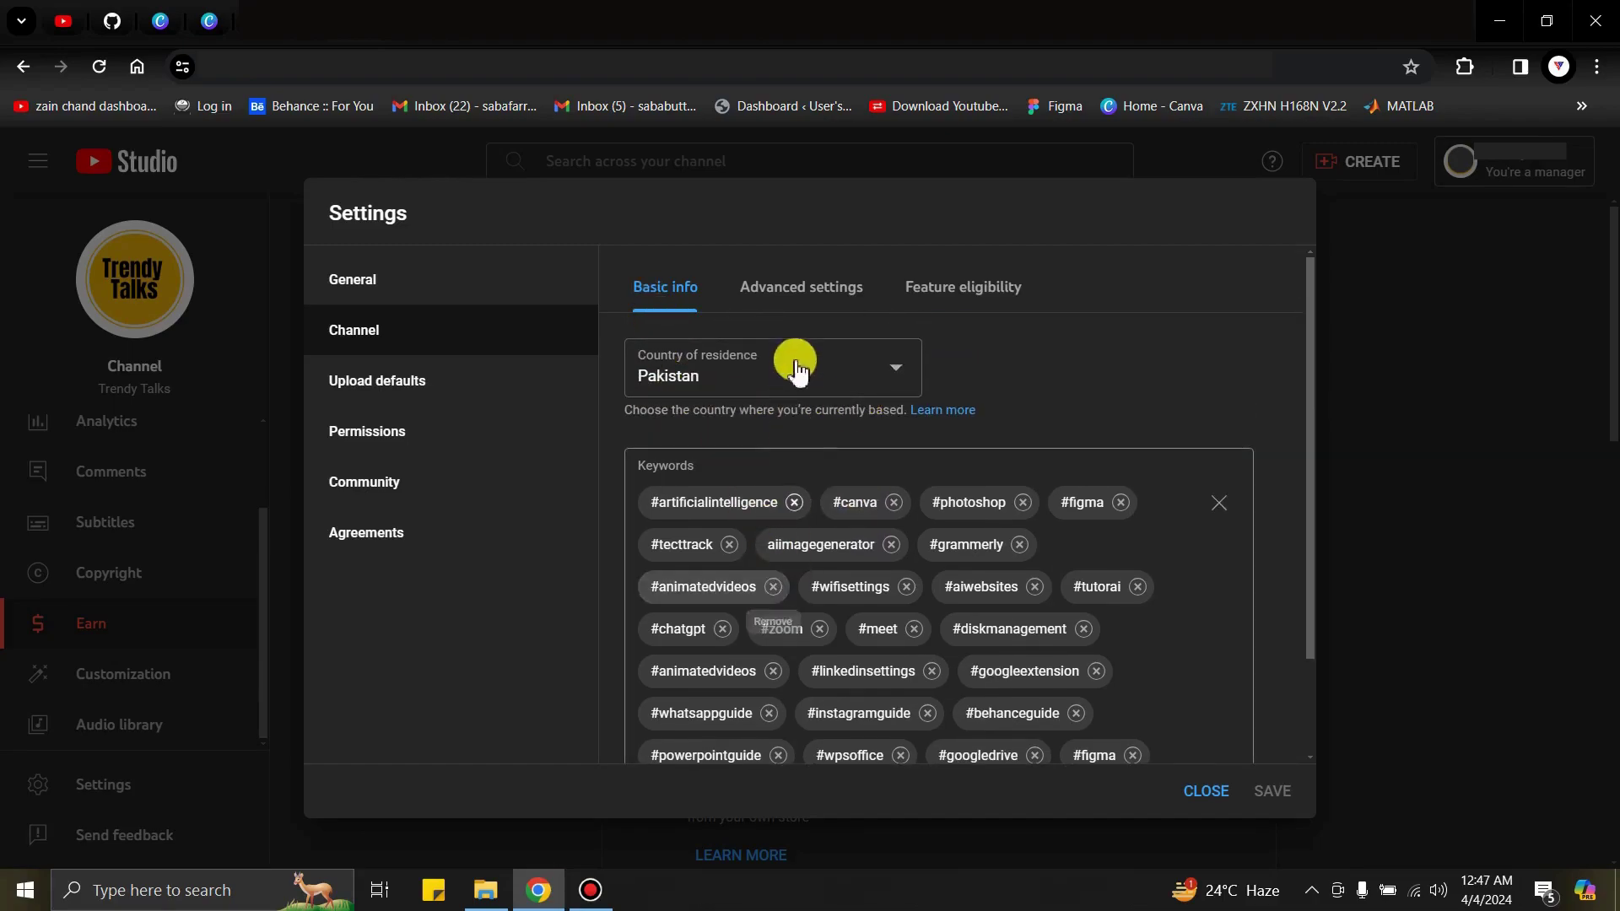
Review the channel's advanced settings for audience, Google Ads linking, automatic captions, advertisements, clips and other settings.
left_click(799, 295)
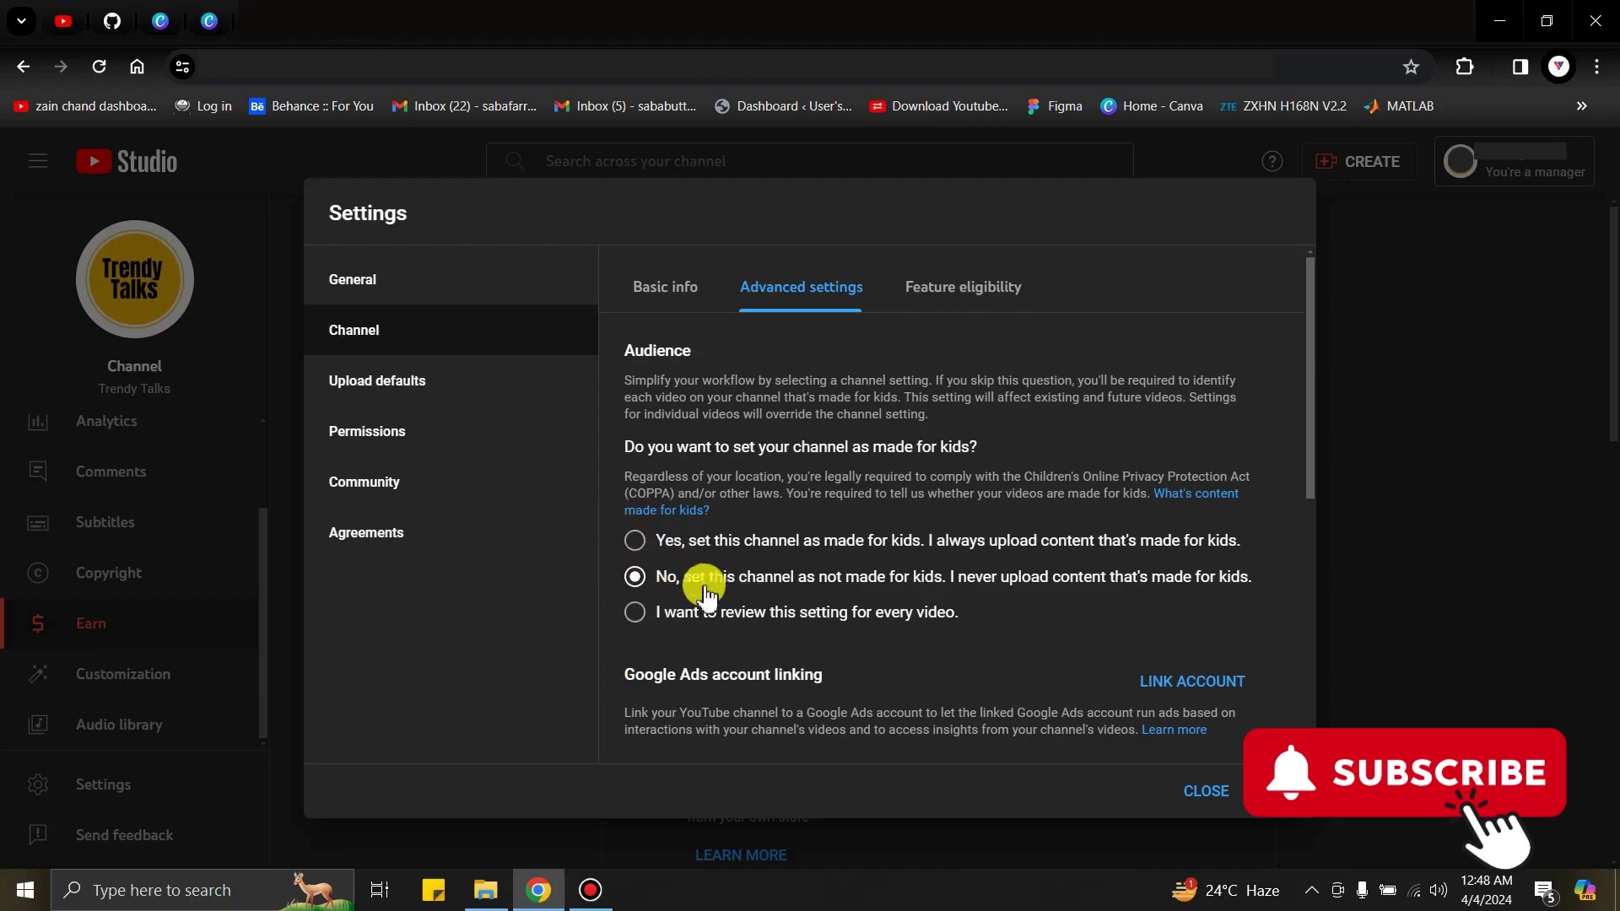
scroll(653, 540, "down", 3)
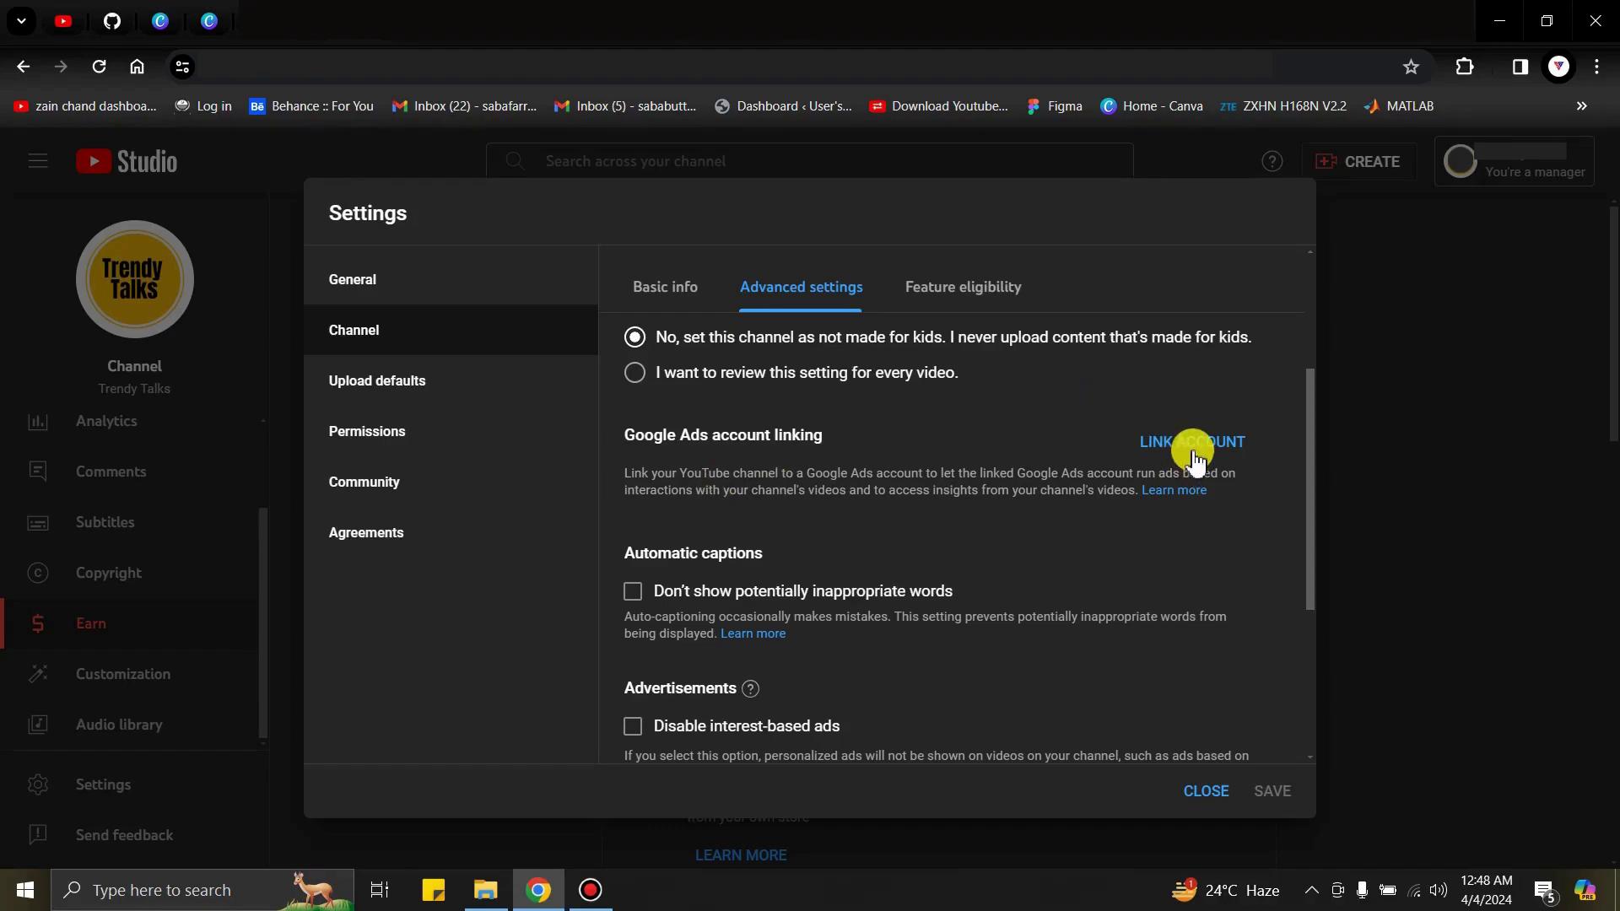
scroll(928, 506, "down", 2)
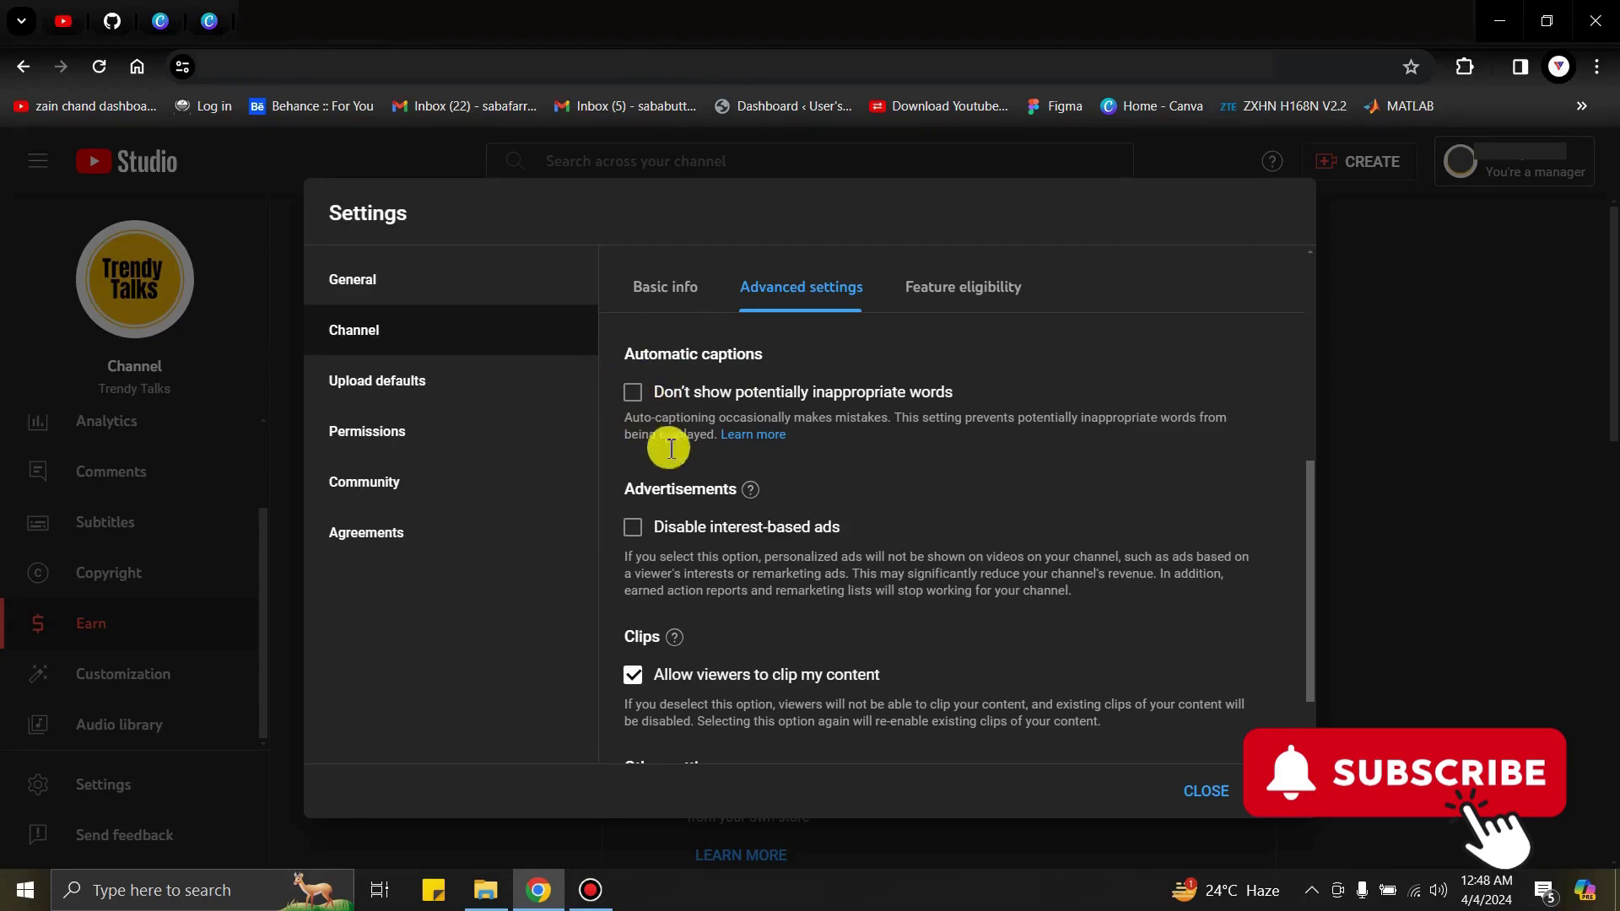
scroll(652, 548, "down", 1)
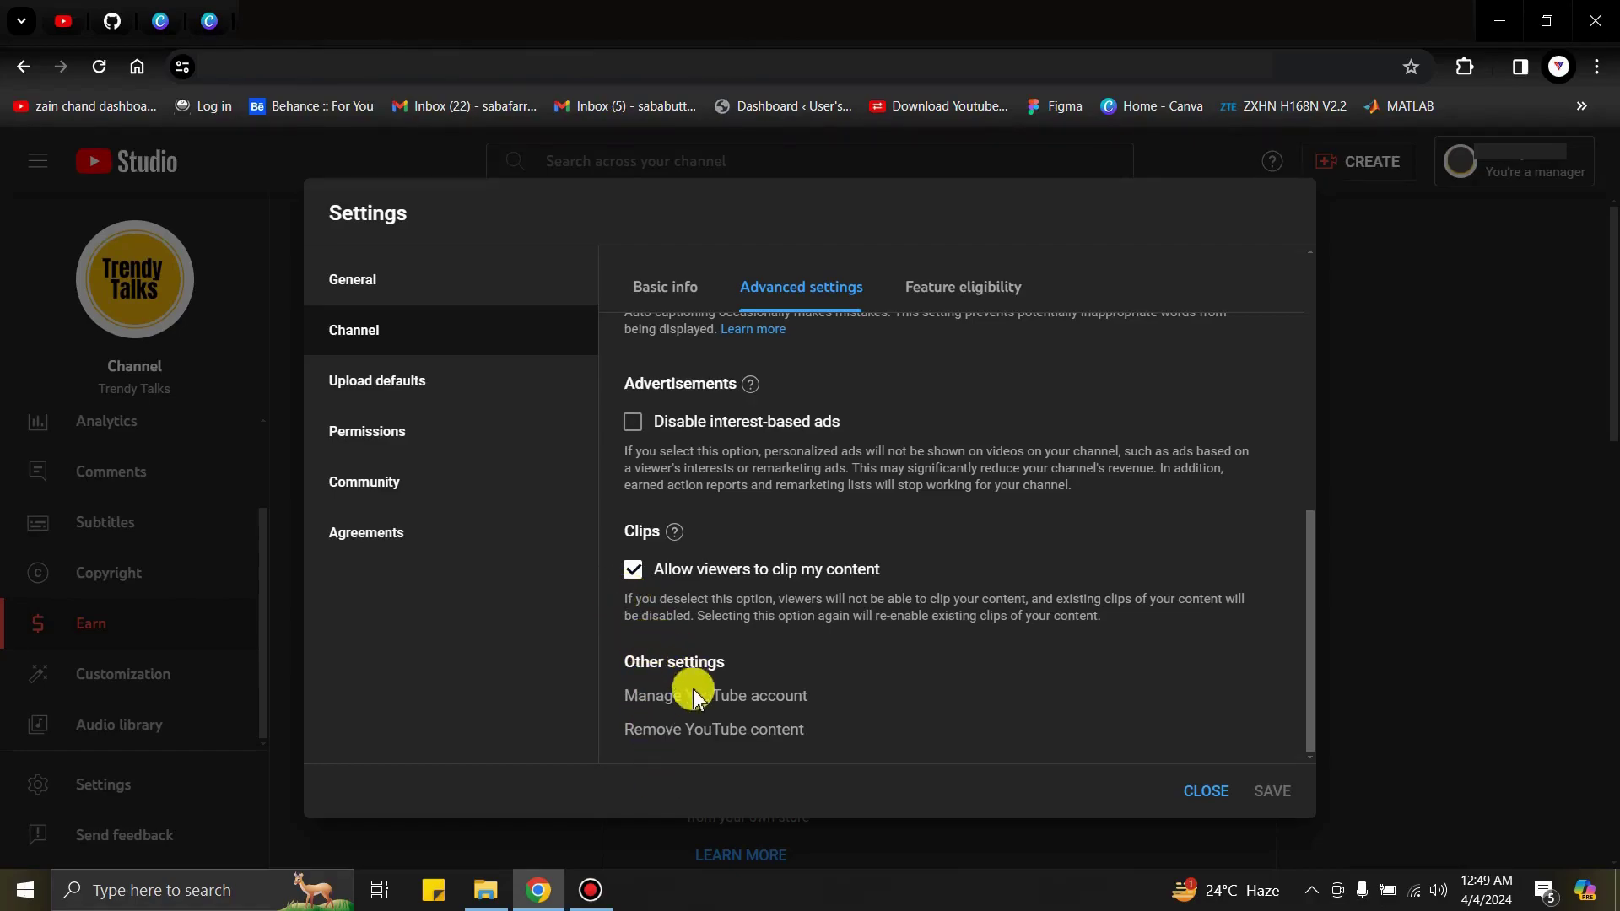
scroll(763, 481, "up", 10)
Check the channel's feature eligibility by viewing the details of the standard and intermediate features.
left_click(984, 291)
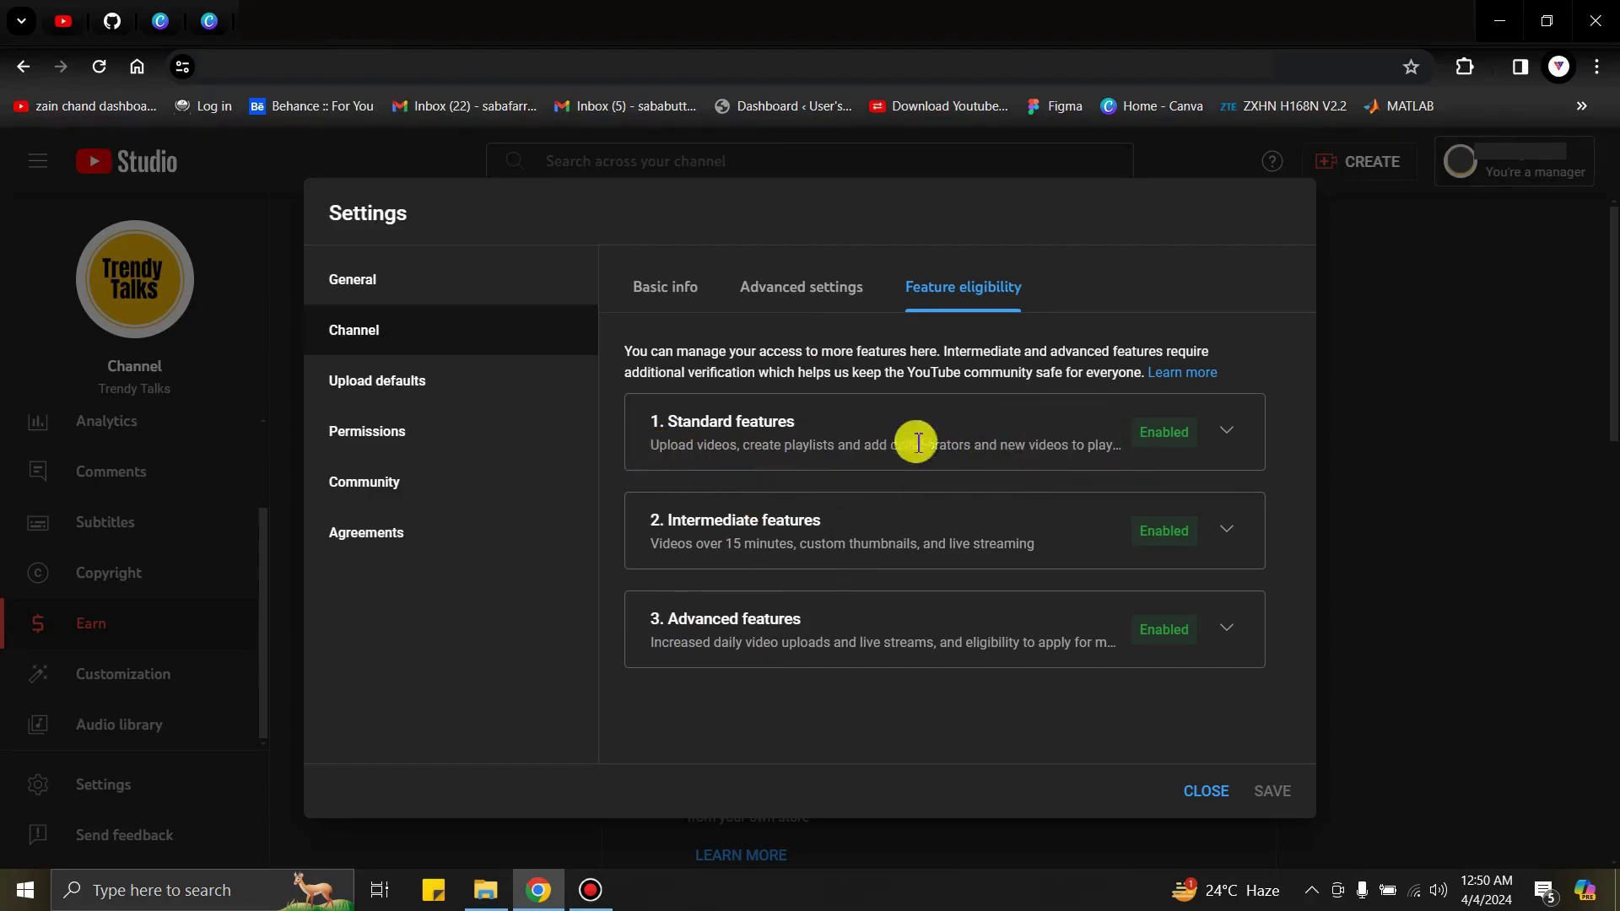
left_click(1228, 435)
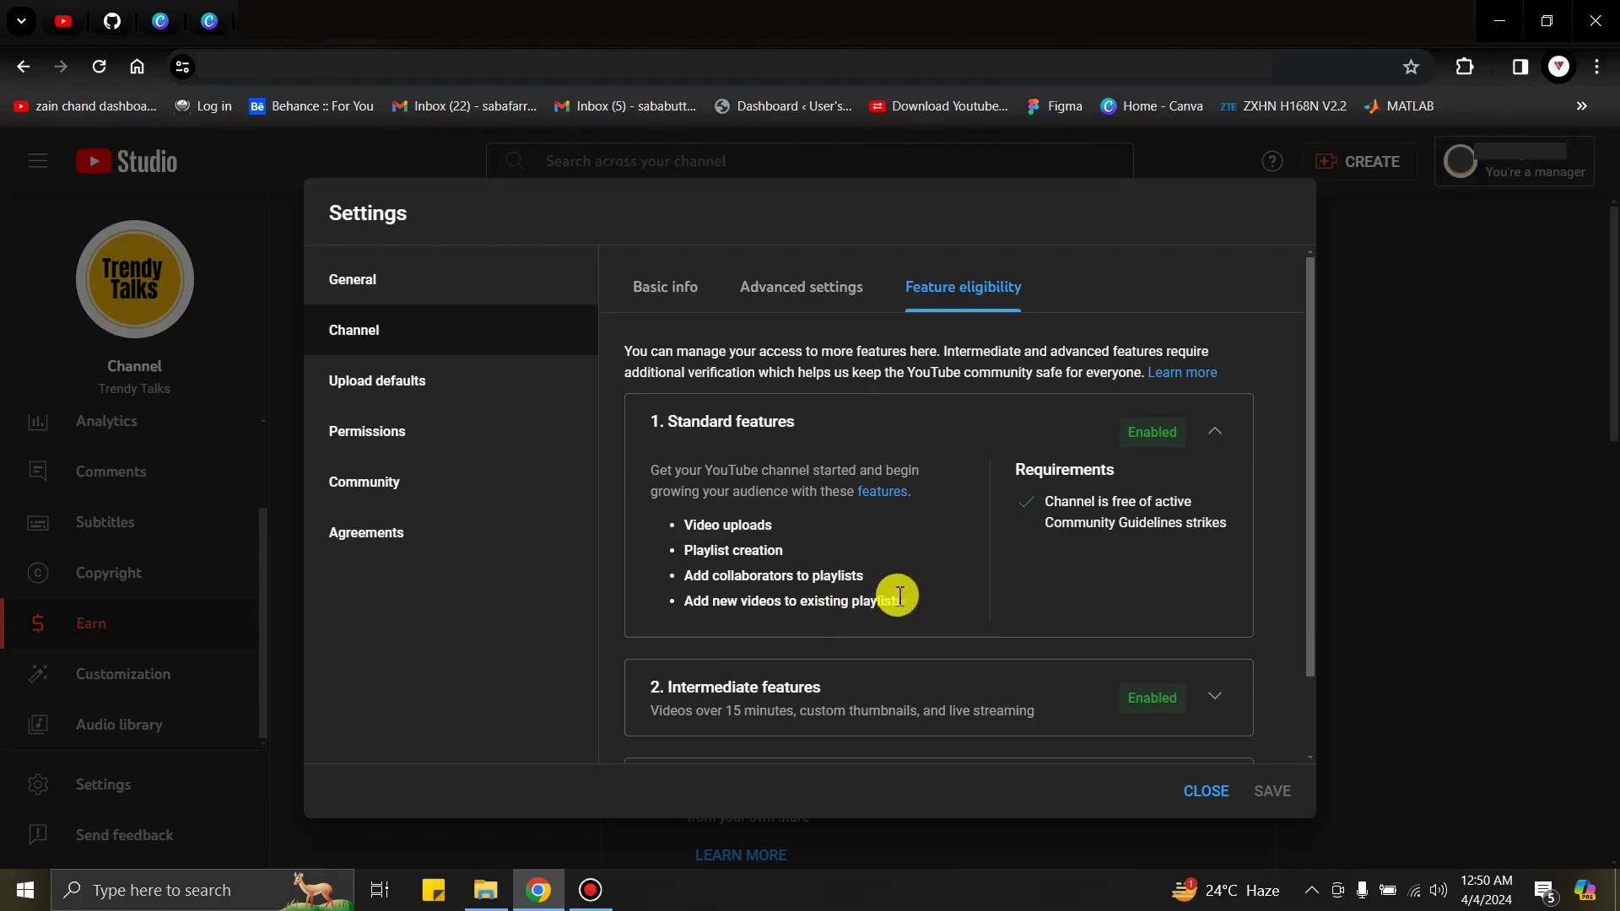
left_click(1215, 431)
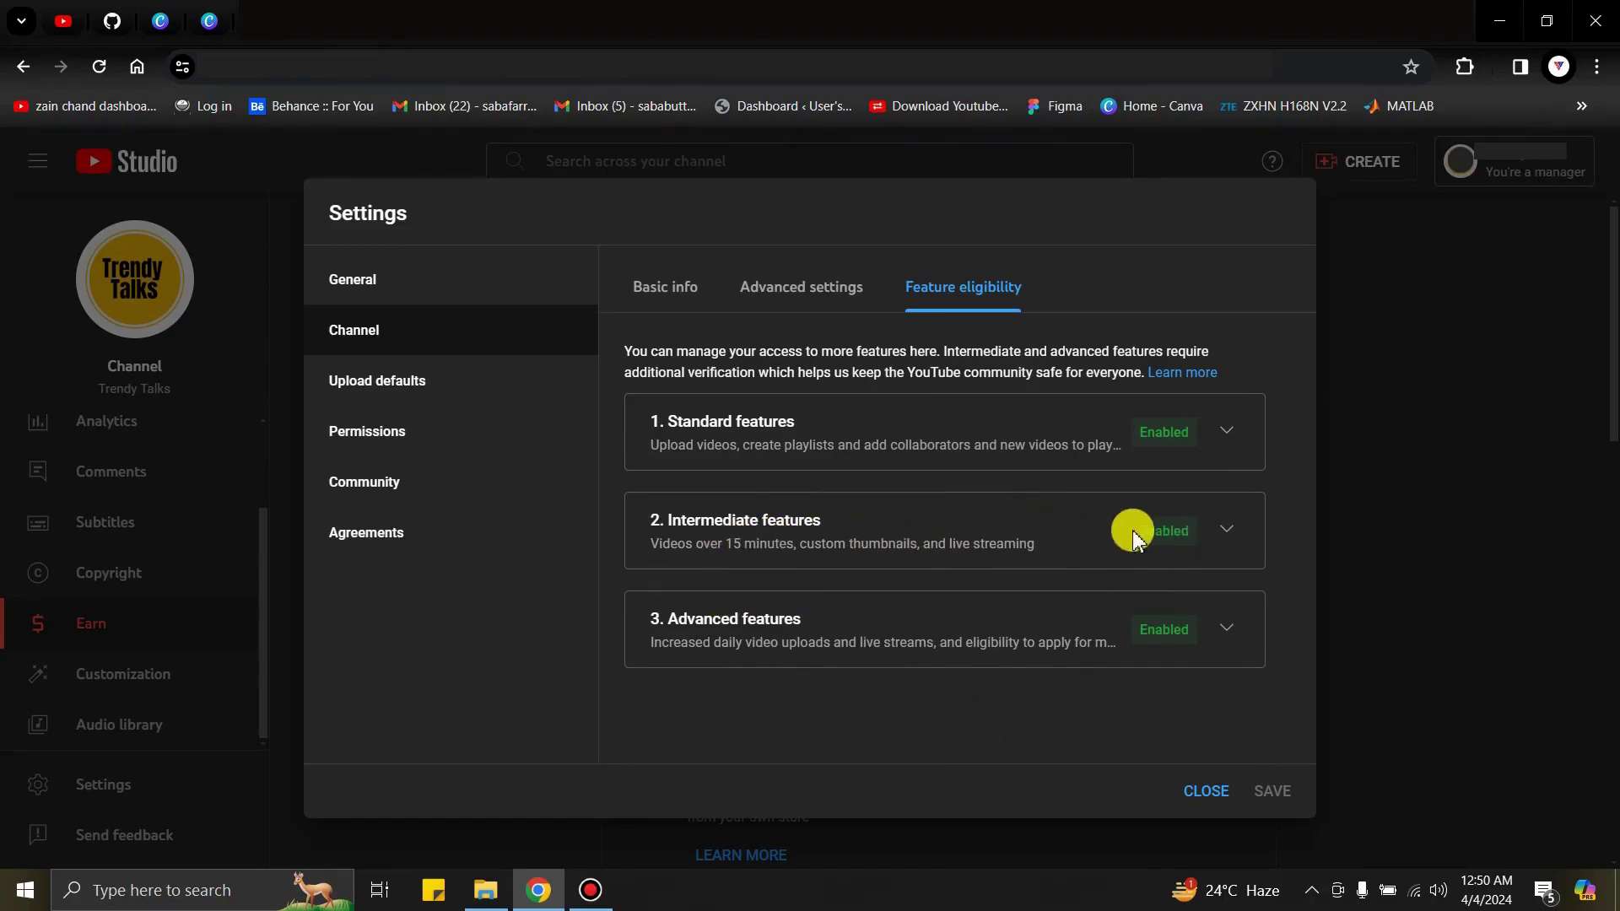
left_click(1224, 529)
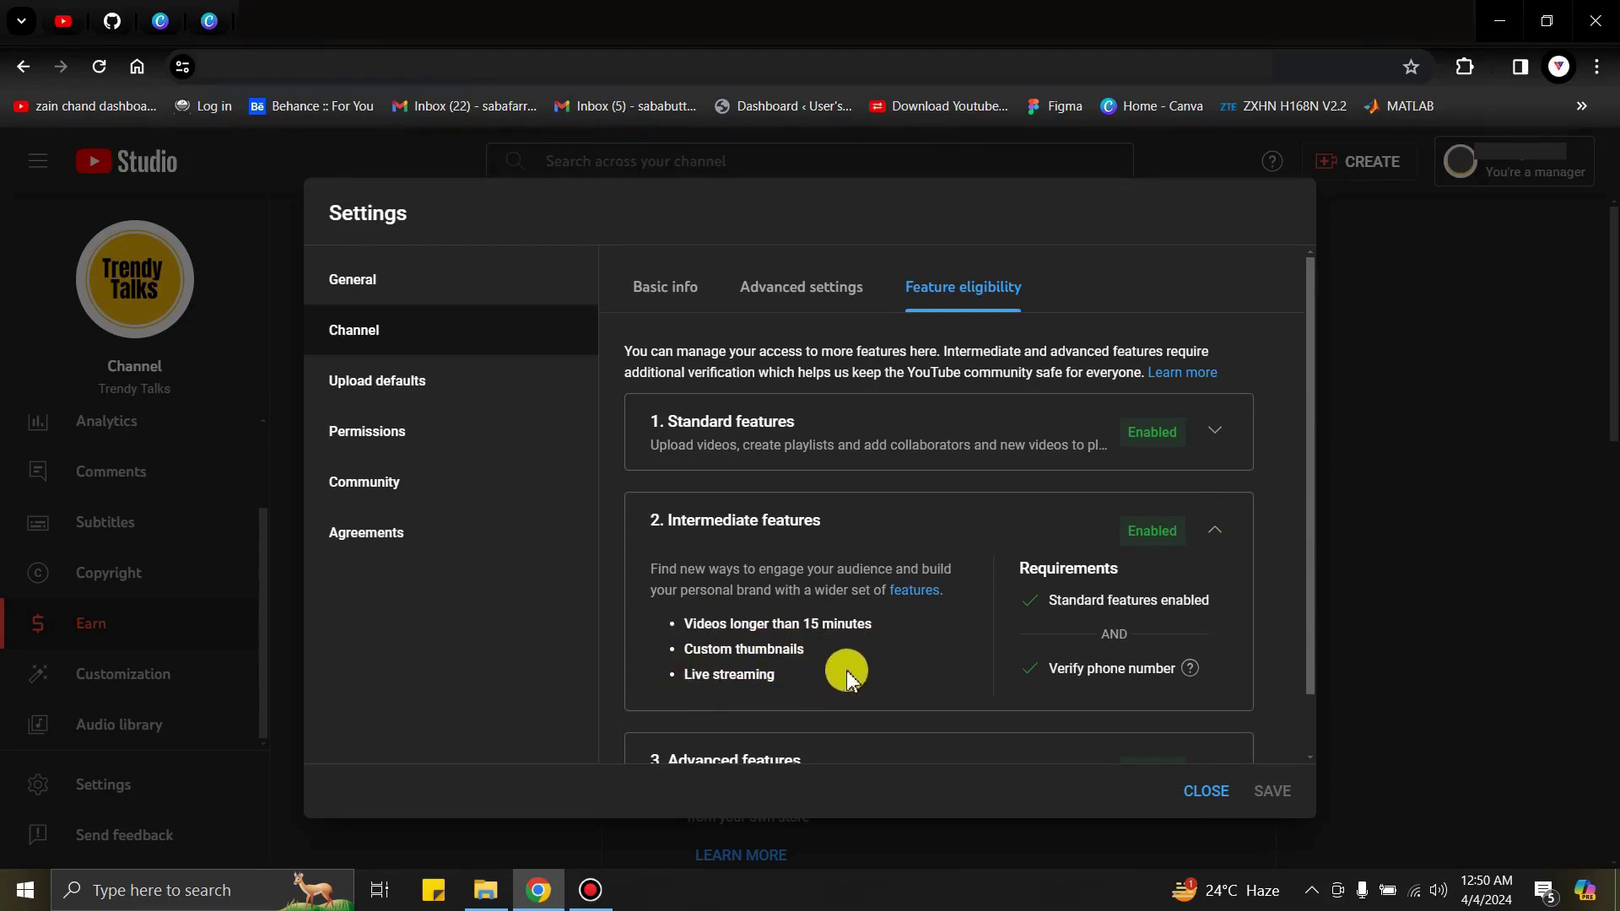
left_click(1214, 530)
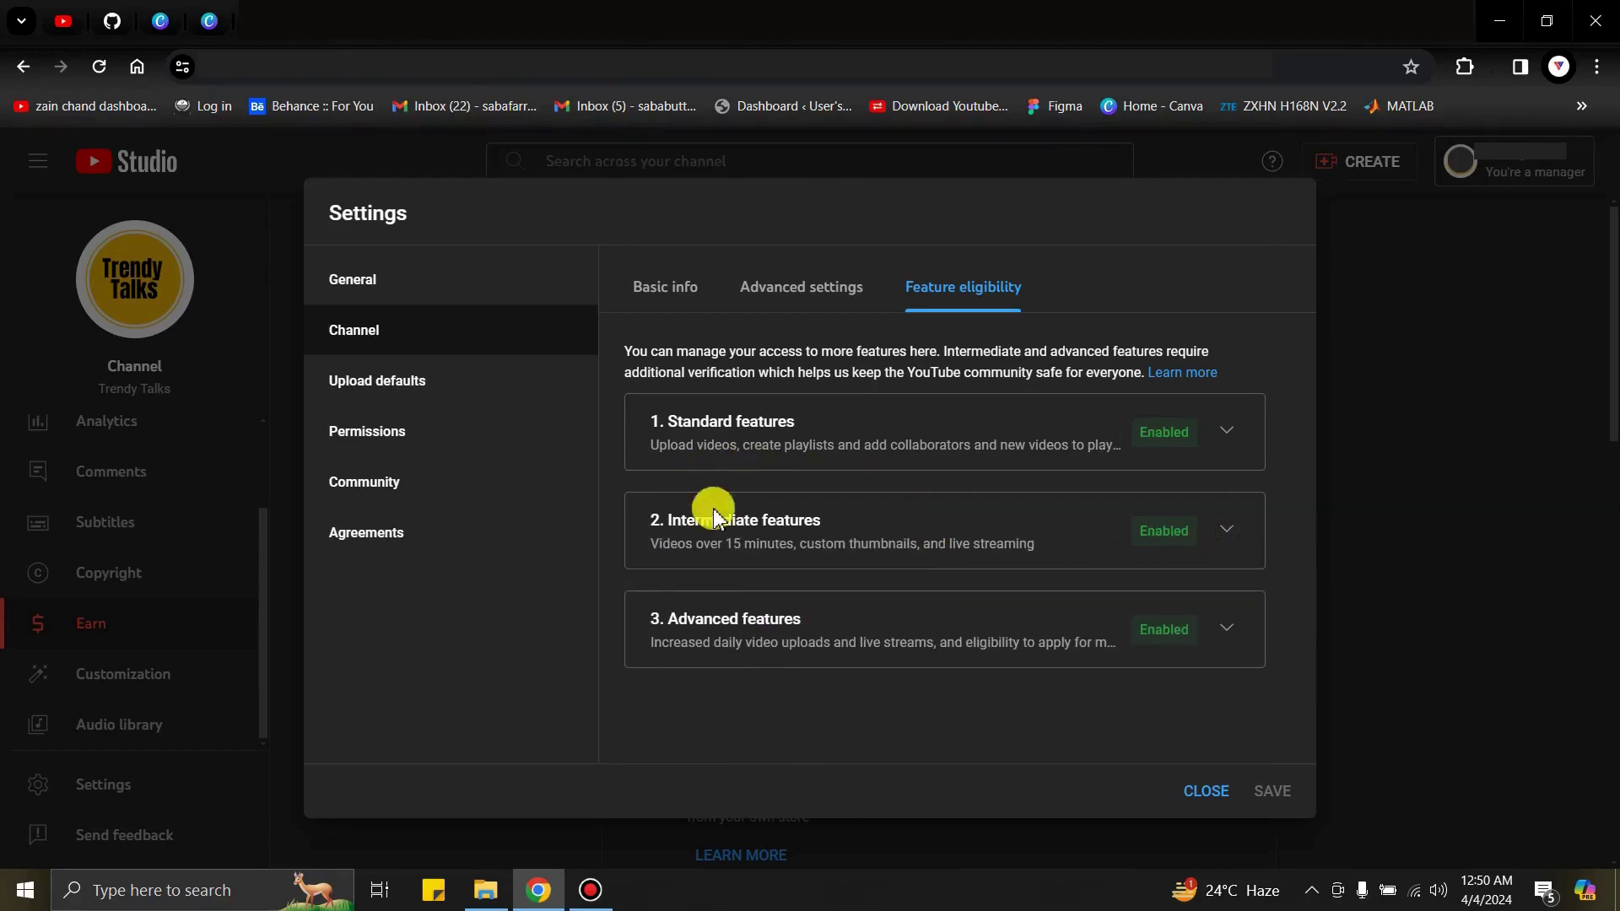
Examine the default title and description text in the upload defaults.
left_click(389, 403)
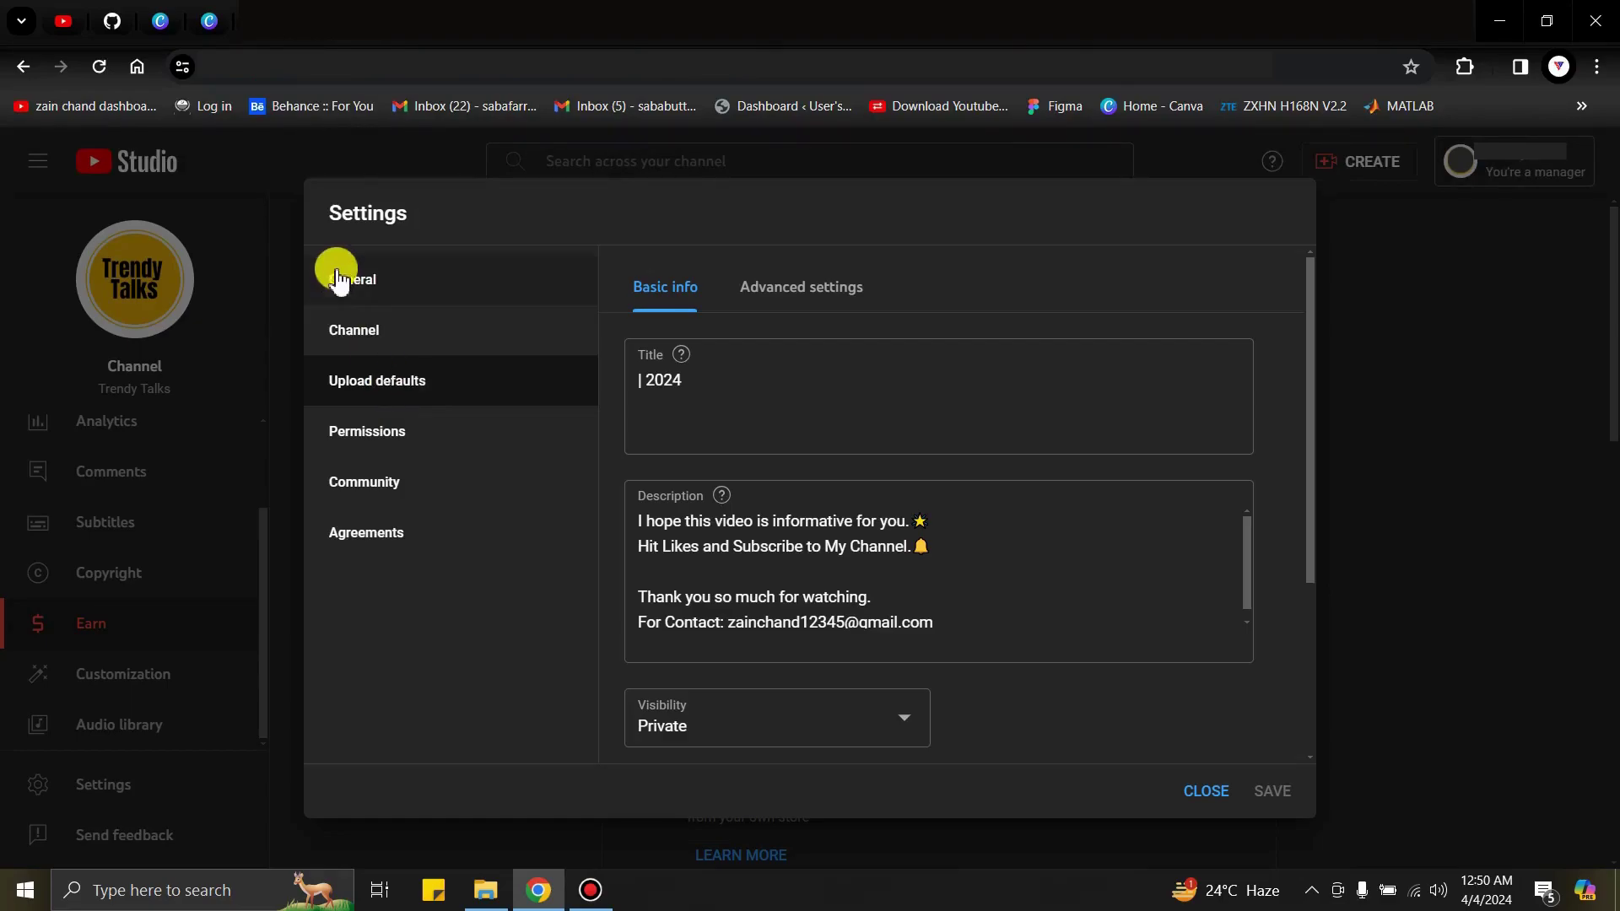
left_click(695, 395)
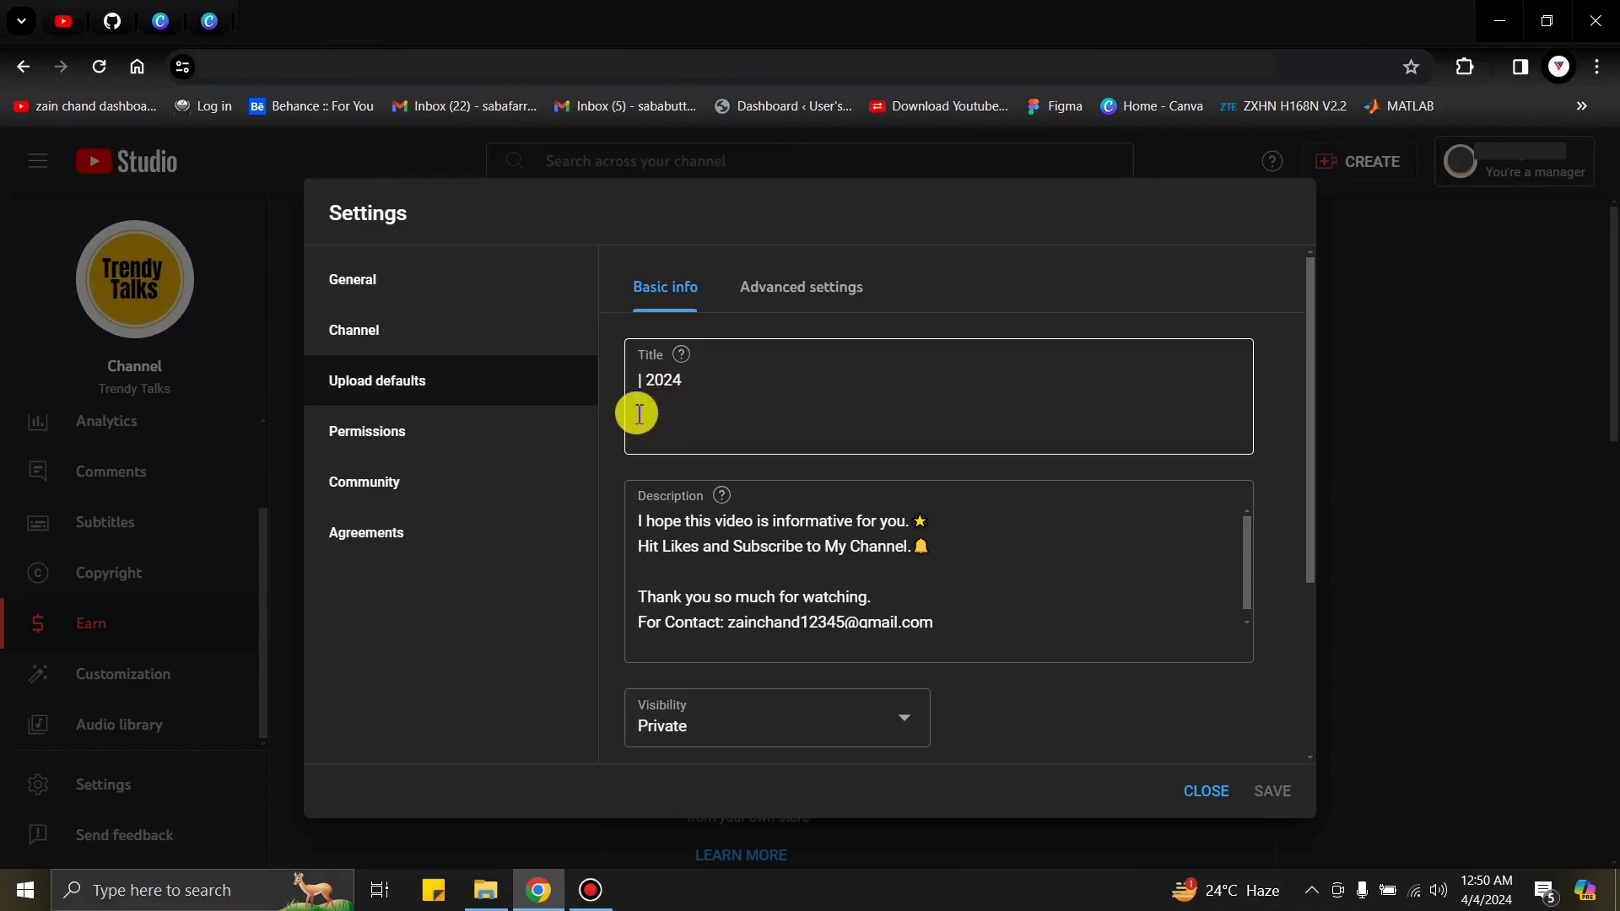
double_click(669, 381)
left_click(690, 381)
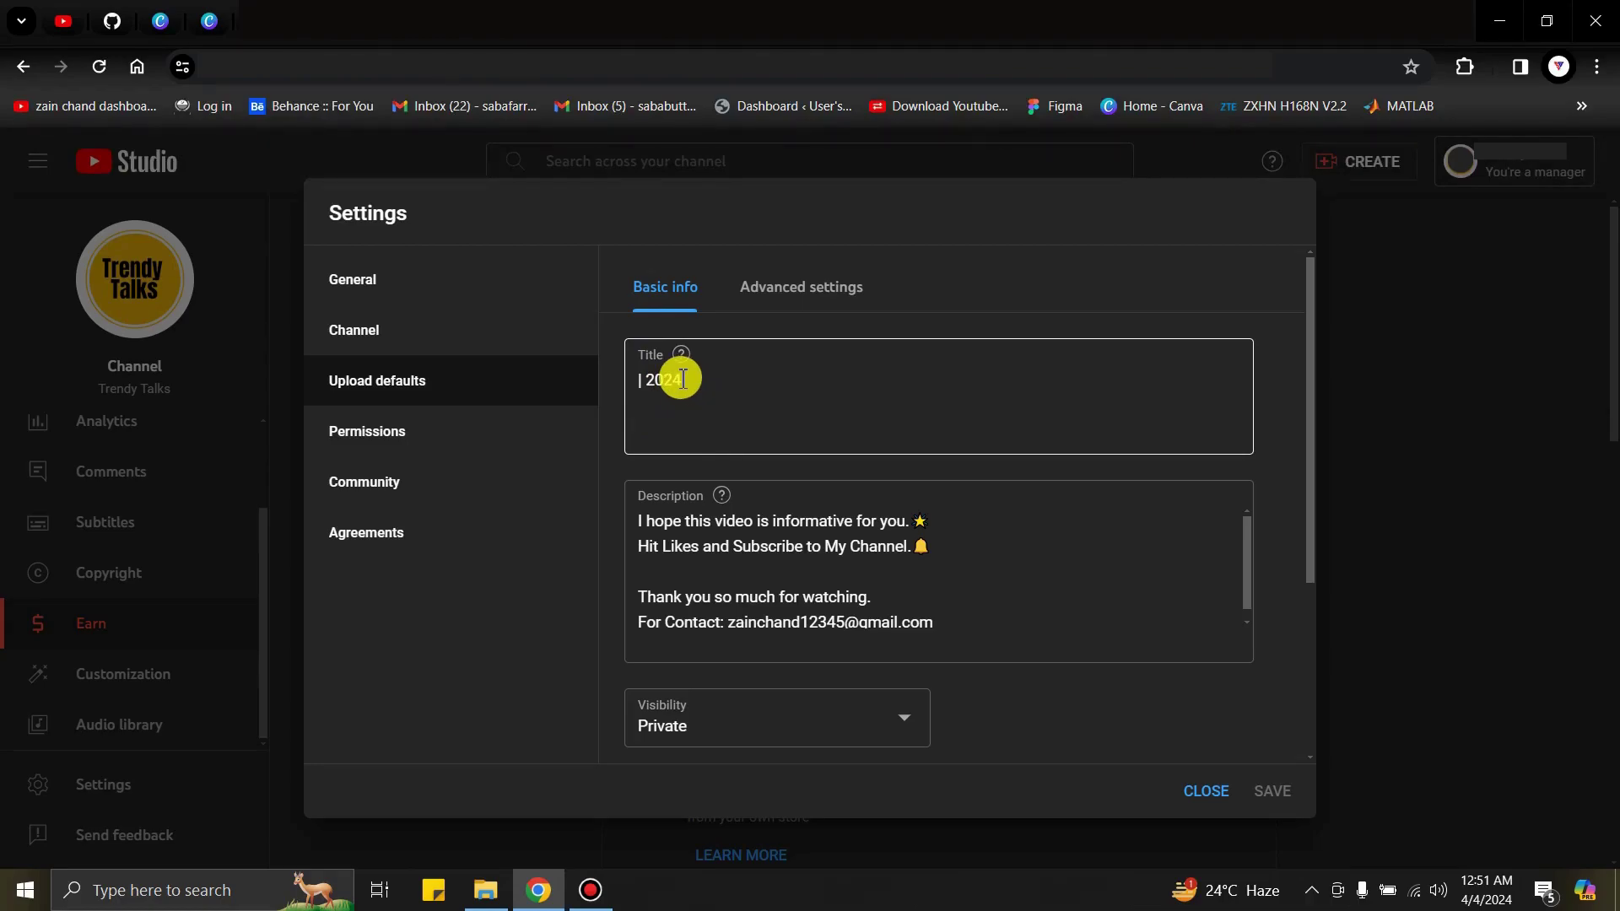
triple_click(687, 374)
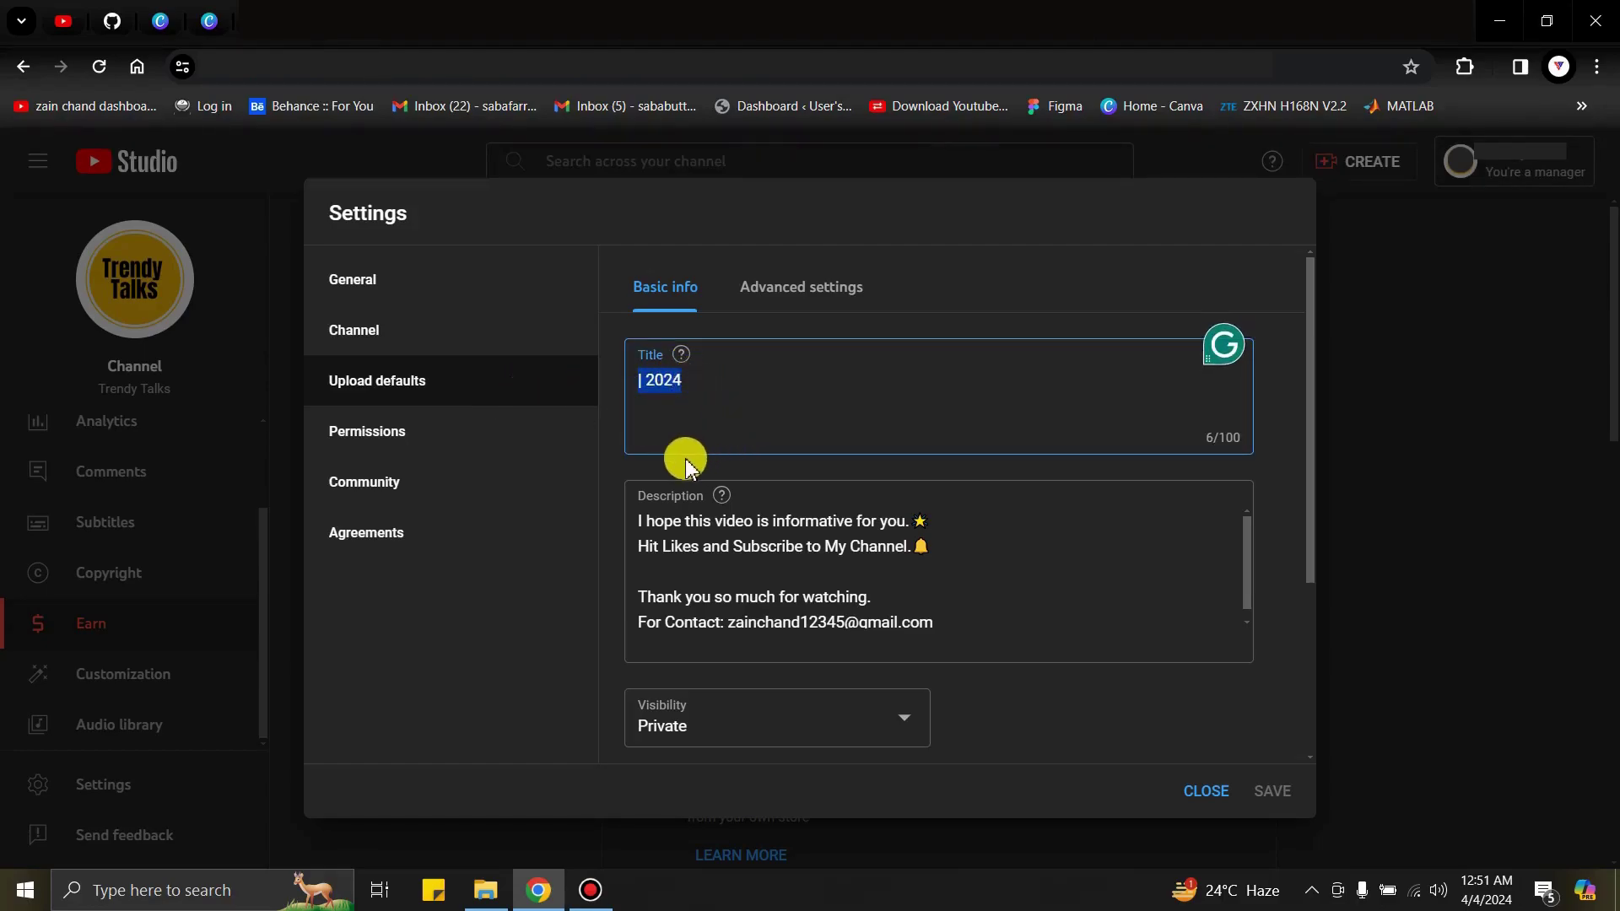
left_click(697, 389)
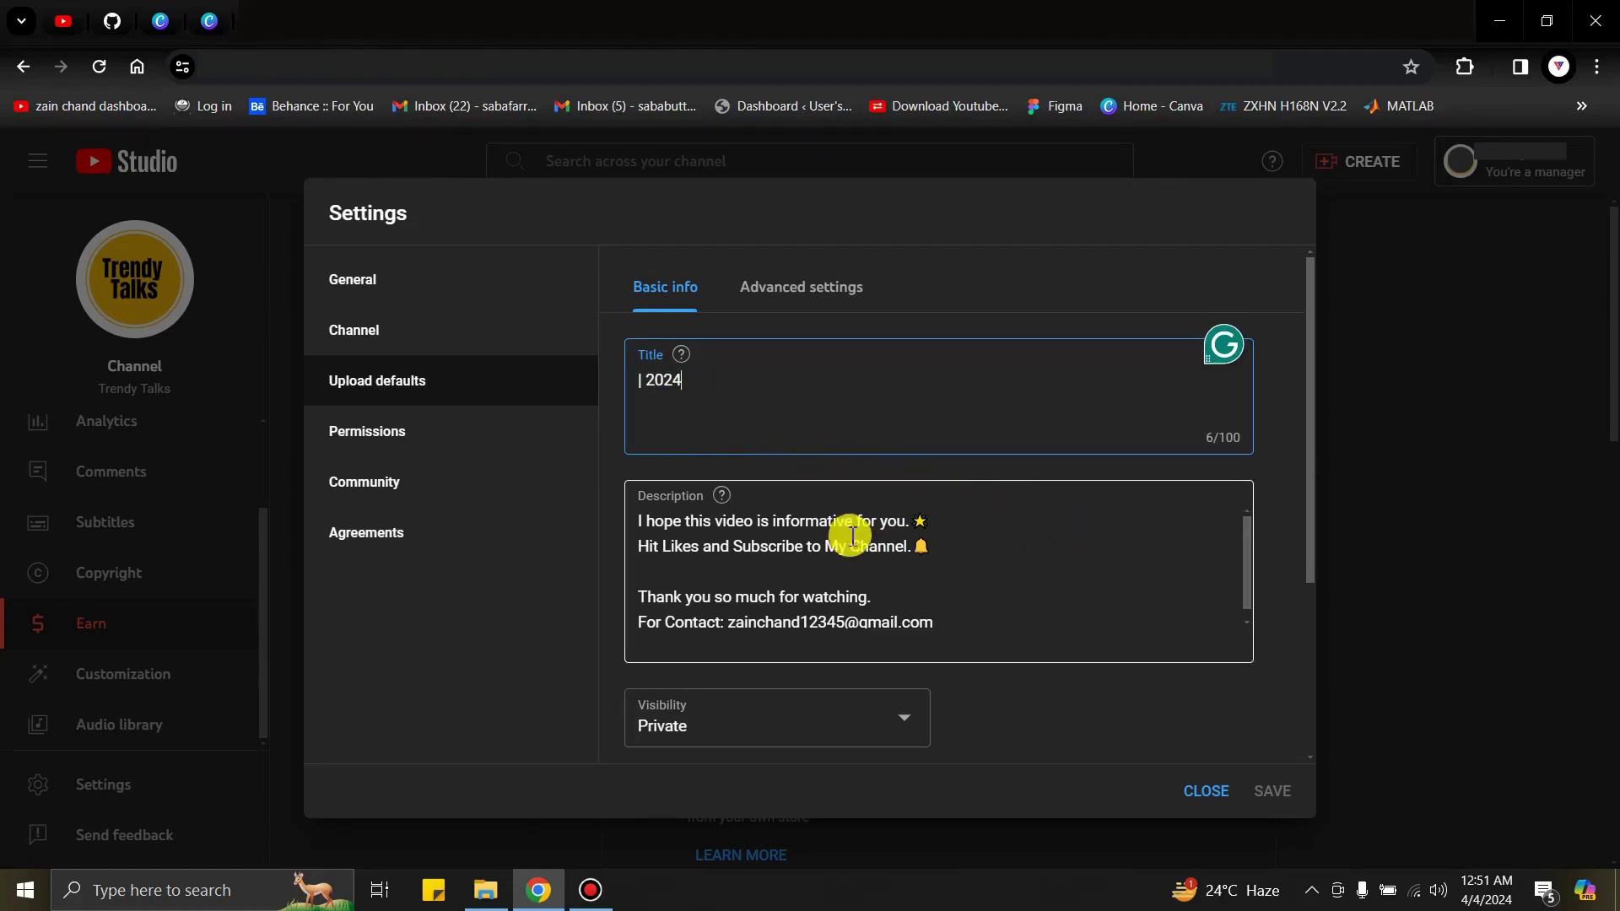
left_click(1241, 552)
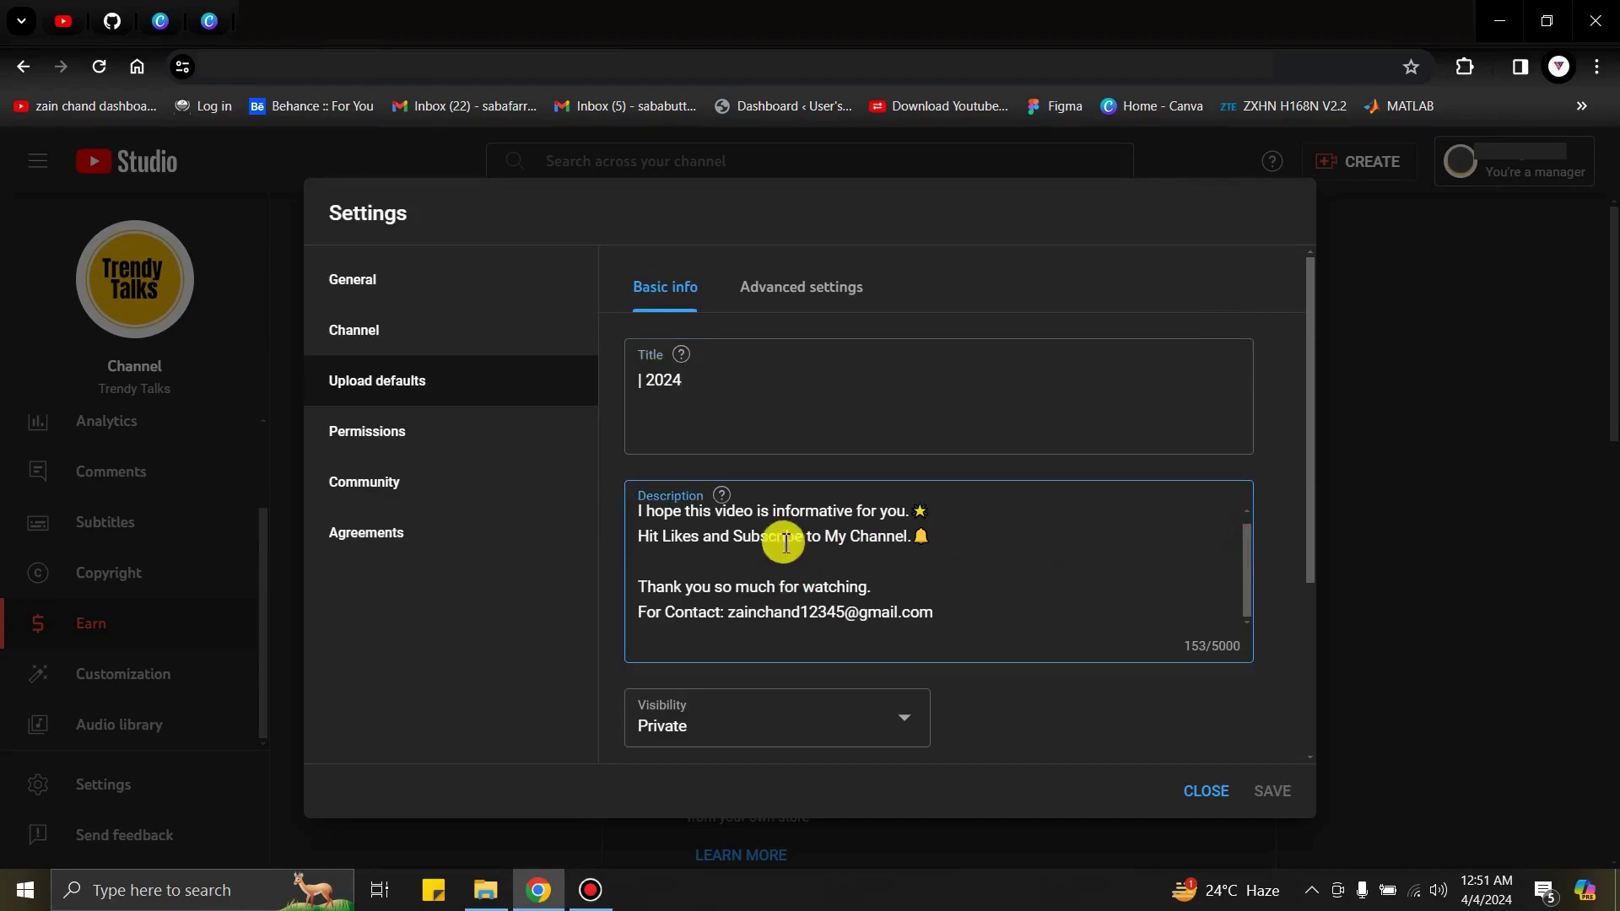
View the default visibility options for uploads and look through the default tags.
scroll(834, 581, "down", 3)
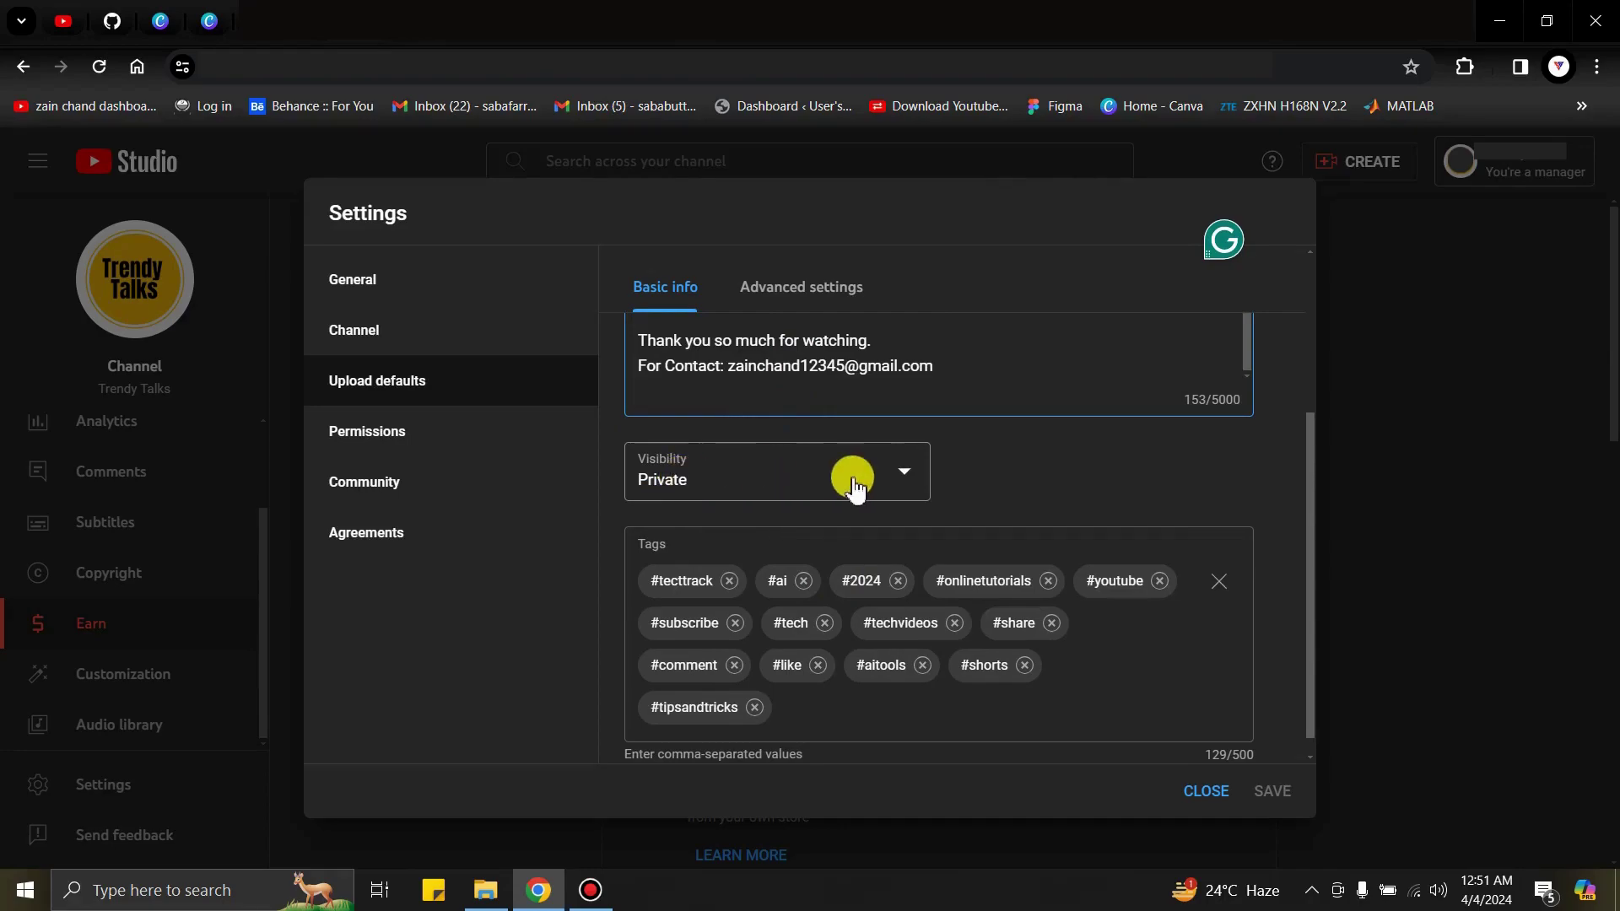
left_click(903, 469)
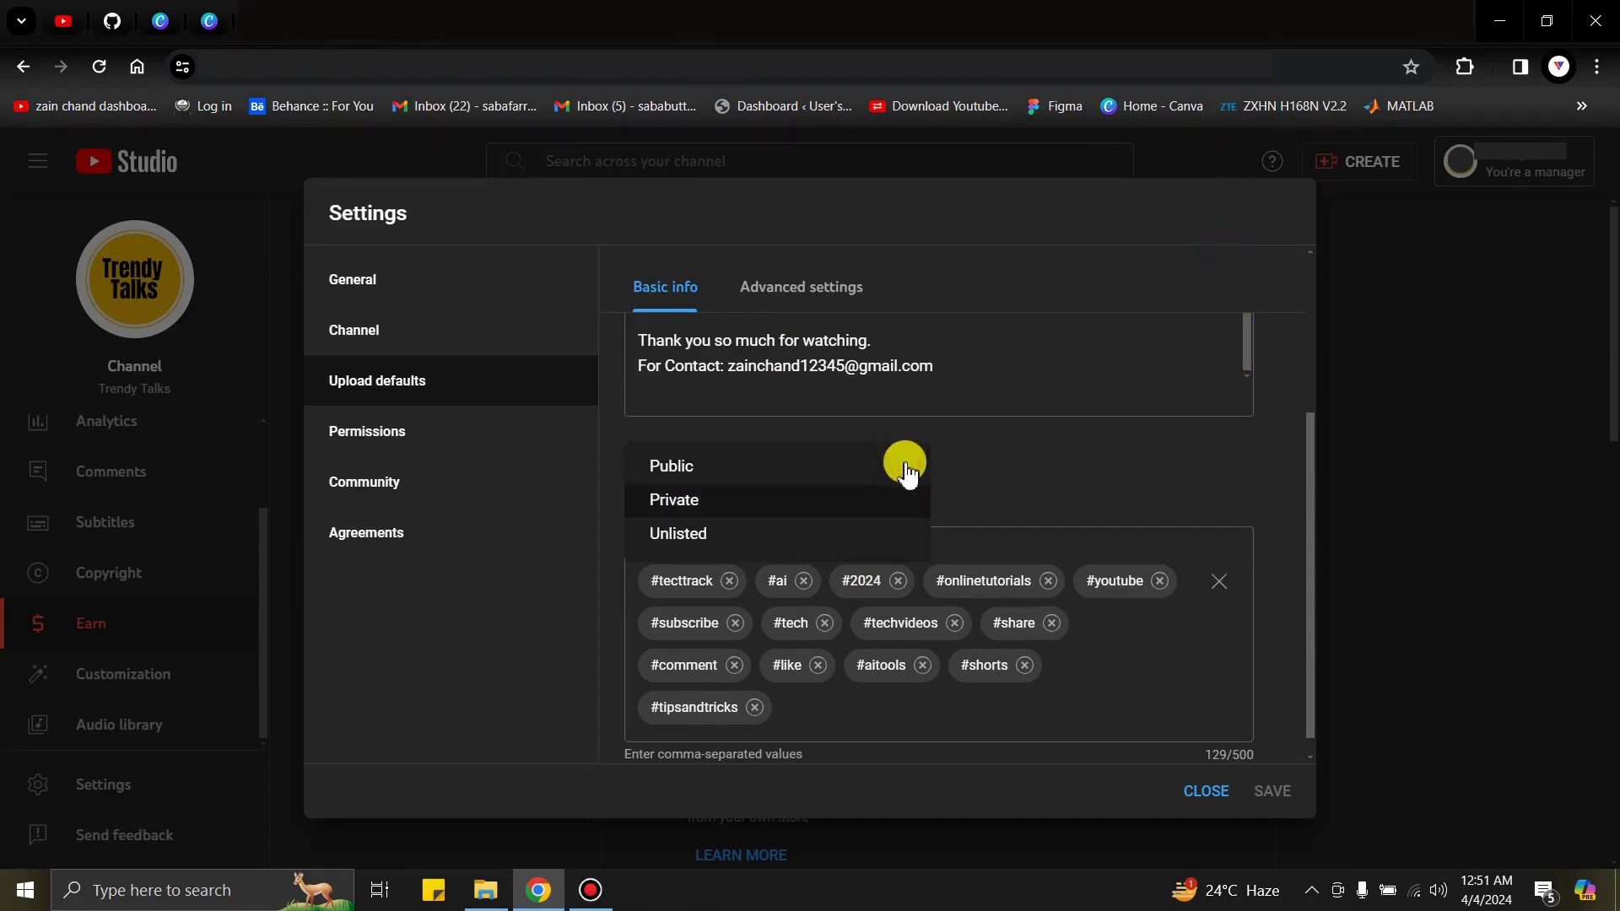
left_click(968, 483)
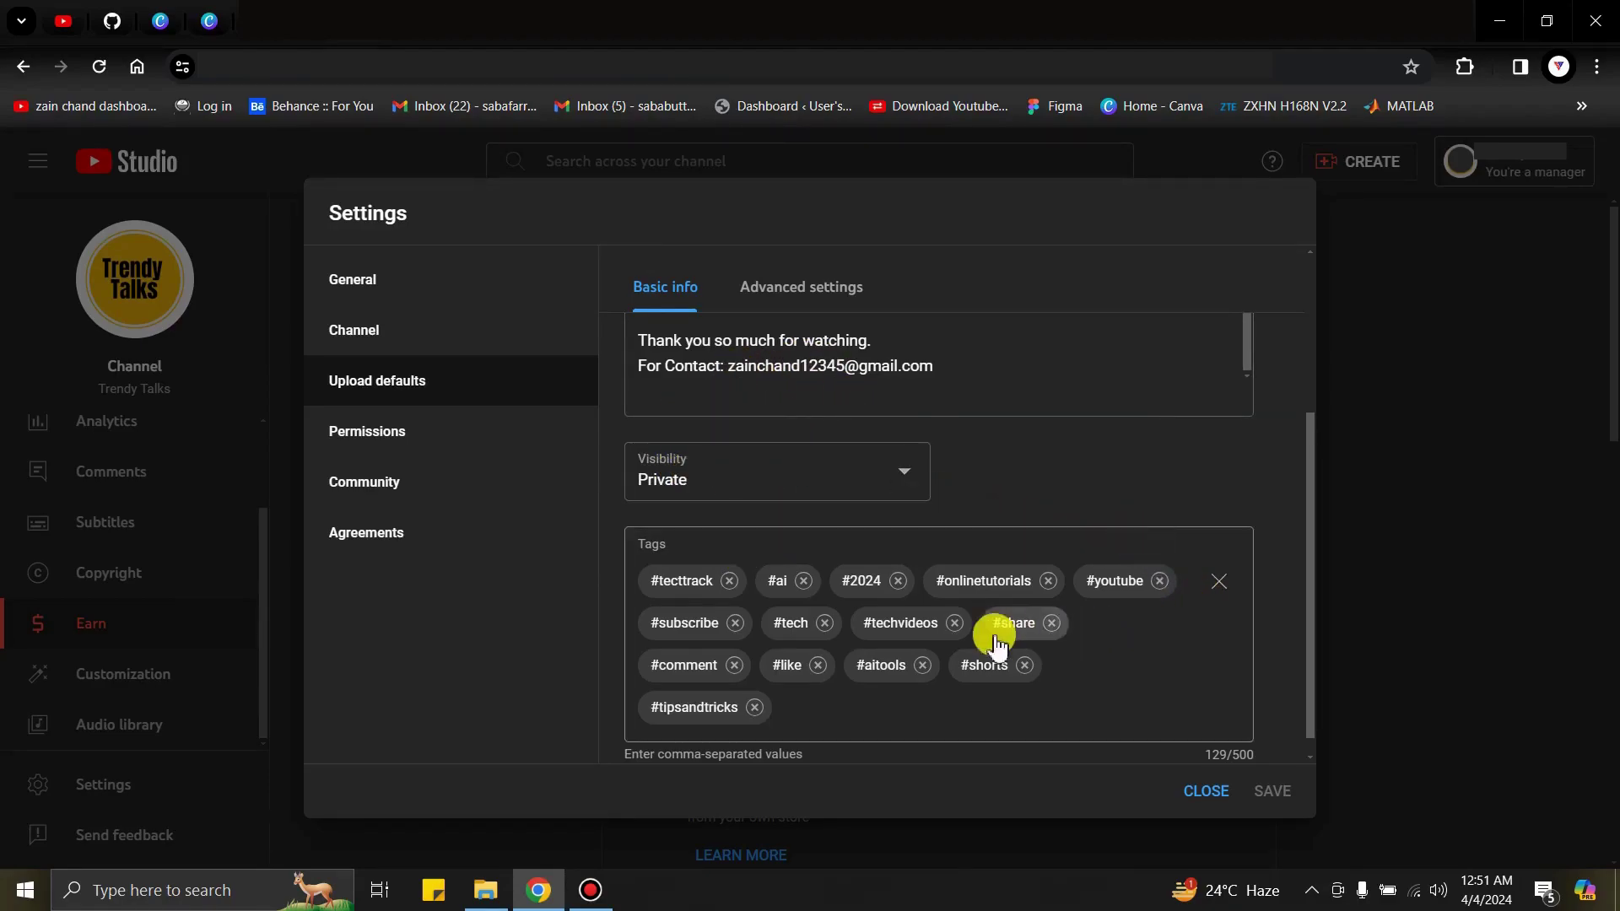
scroll(923, 649, "down", 1)
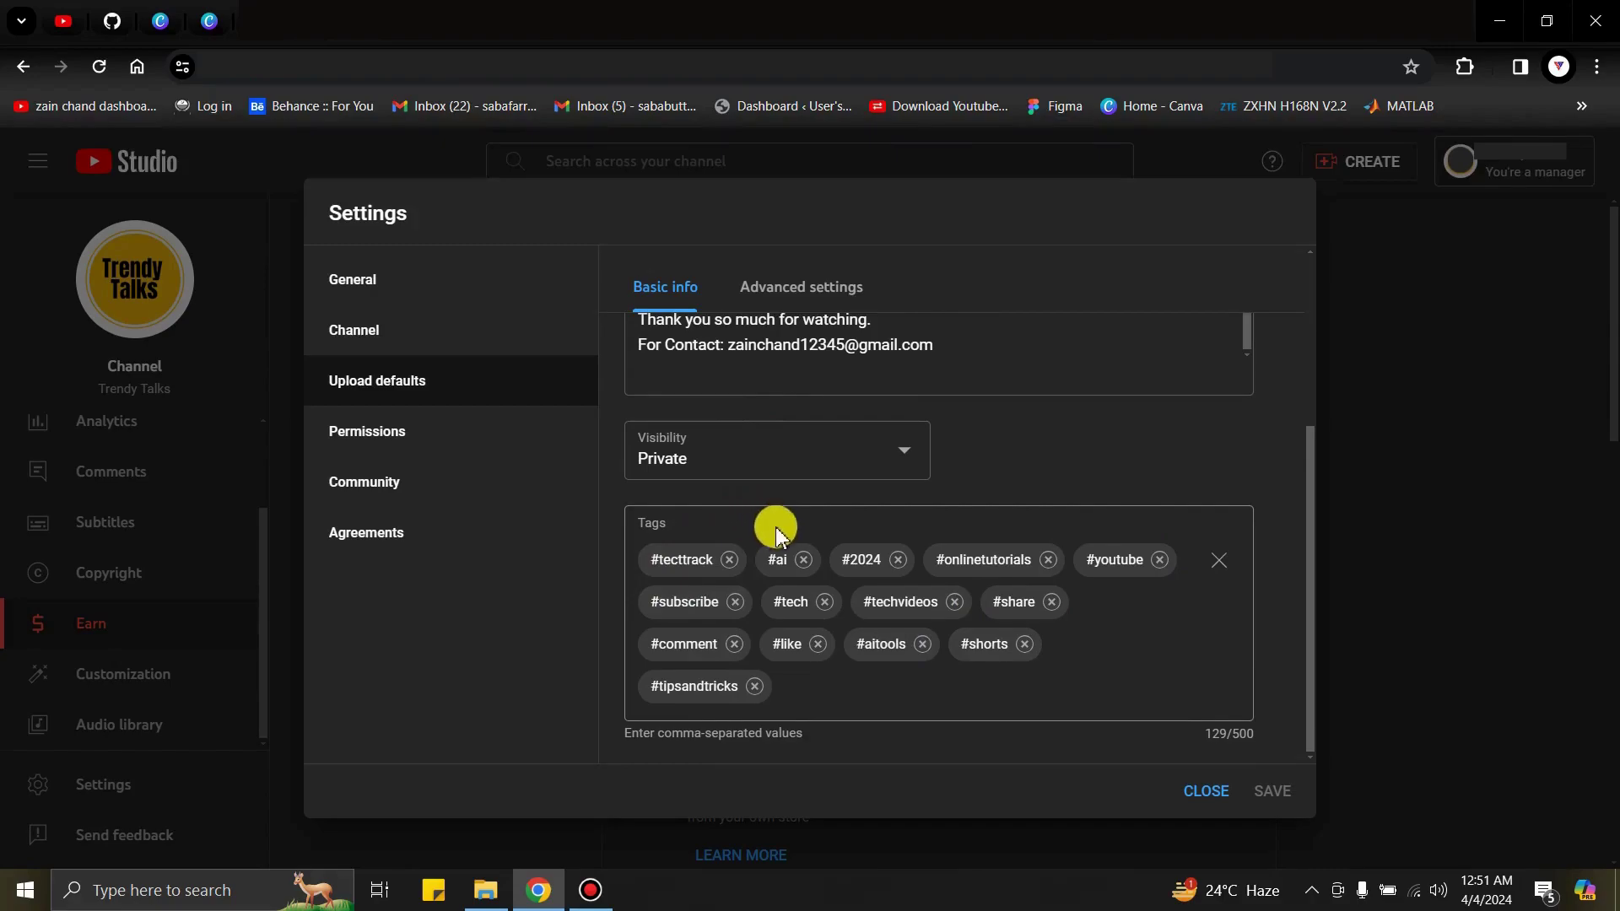
left_click_drag(791, 598, 797, 603)
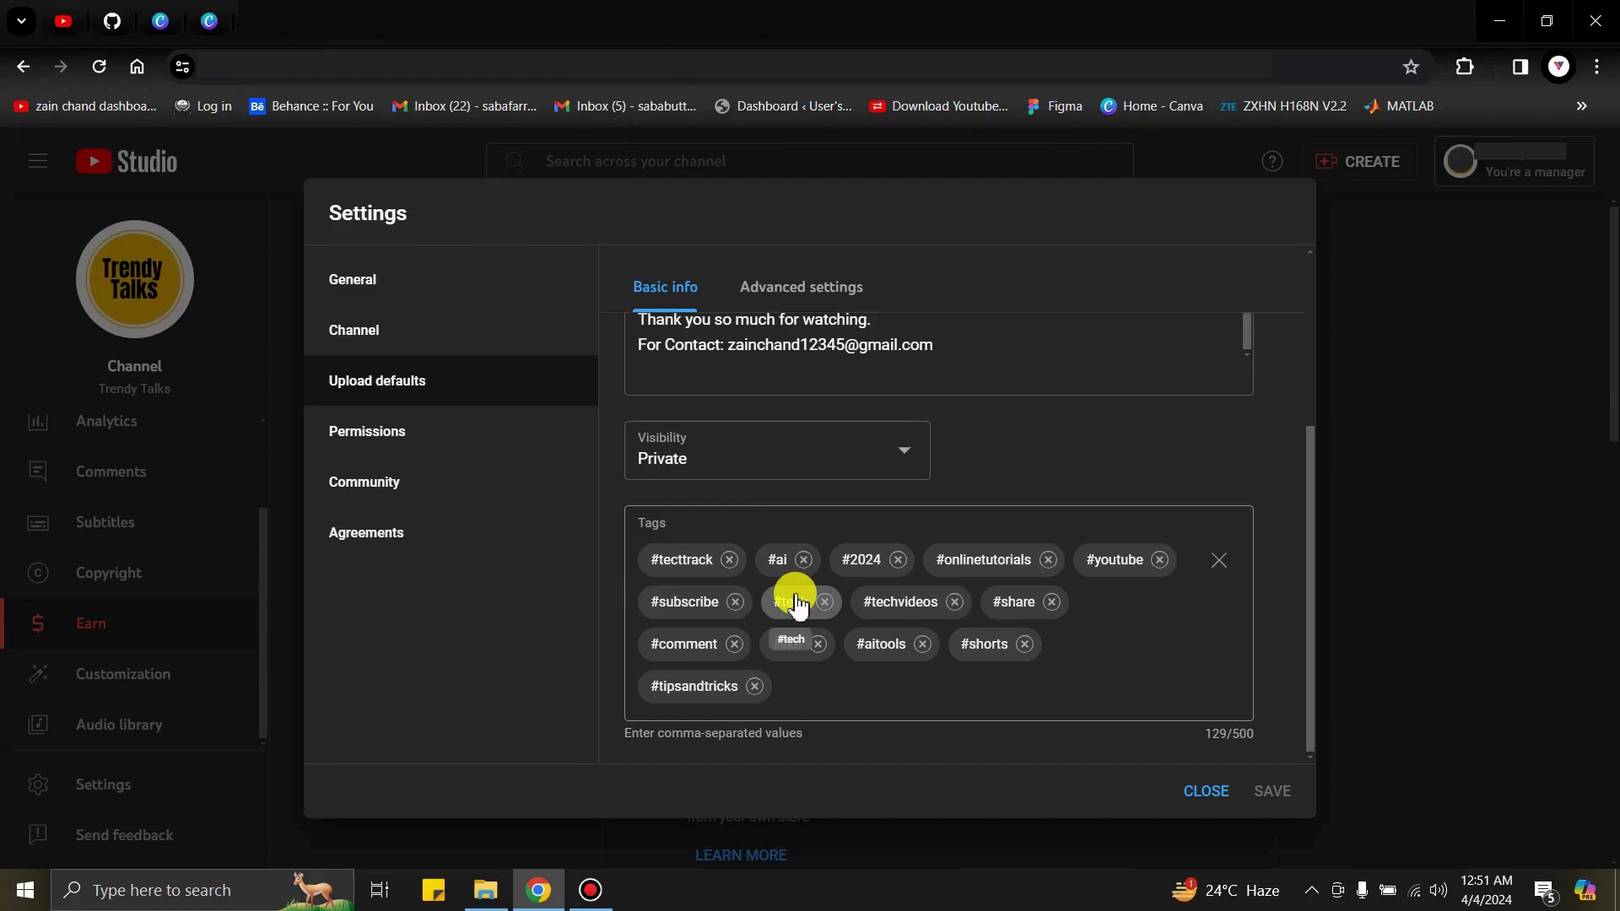
left_click_drag(797, 603, 1041, 745)
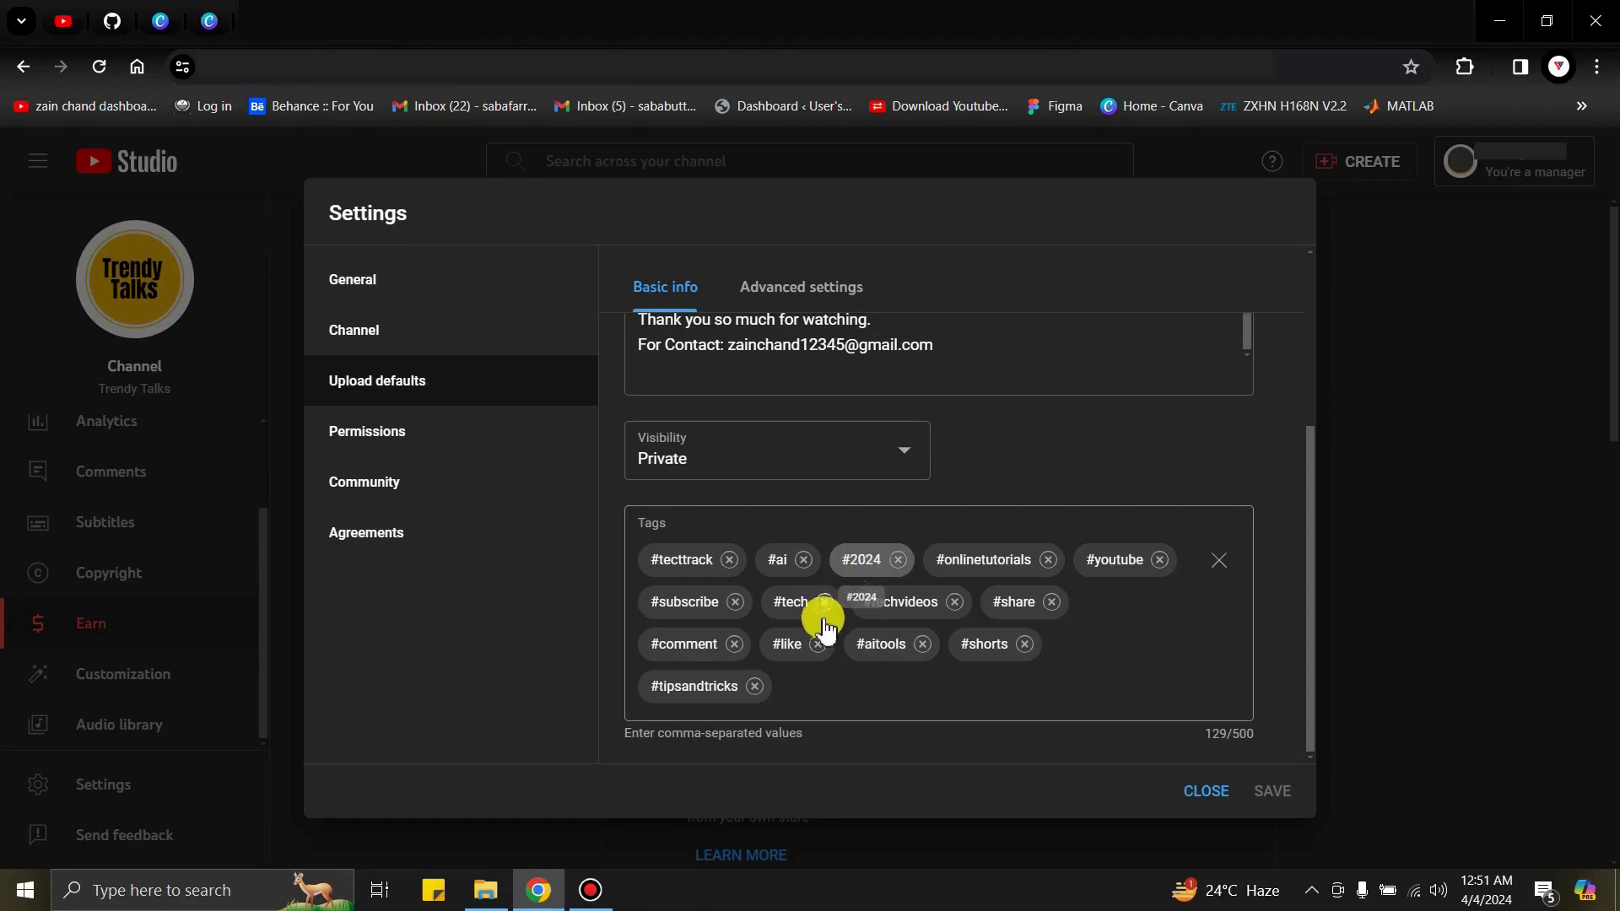
Review the advanced upload defaults, including the category options, license, language and comment settings.
left_click(796, 293)
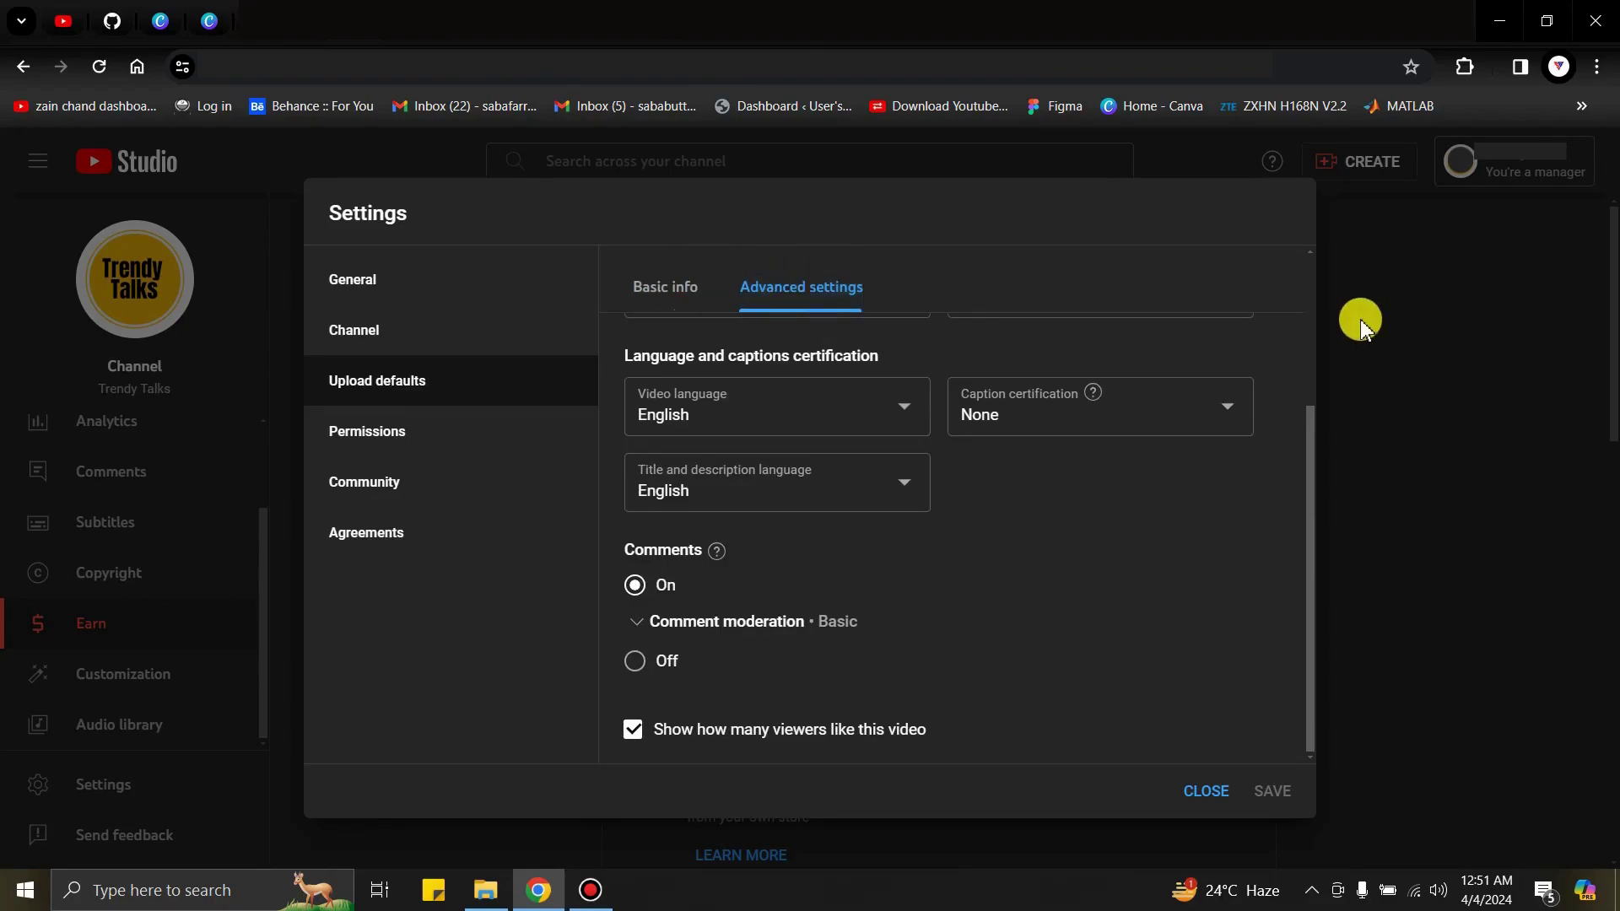
scroll(993, 489, "up", 3)
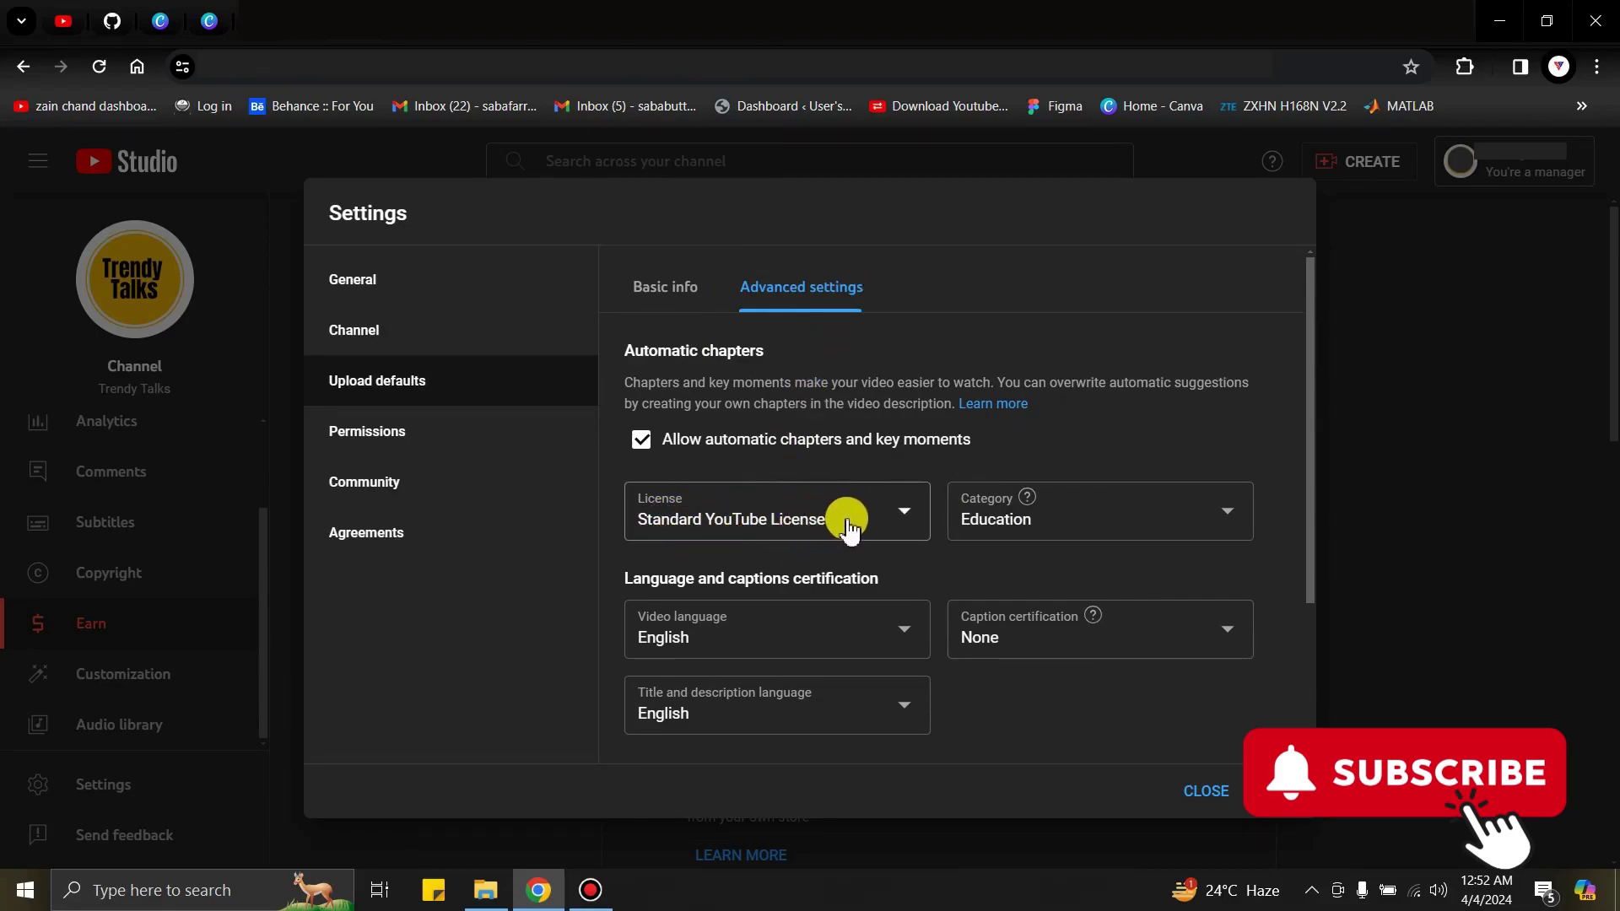
left_click(1211, 506)
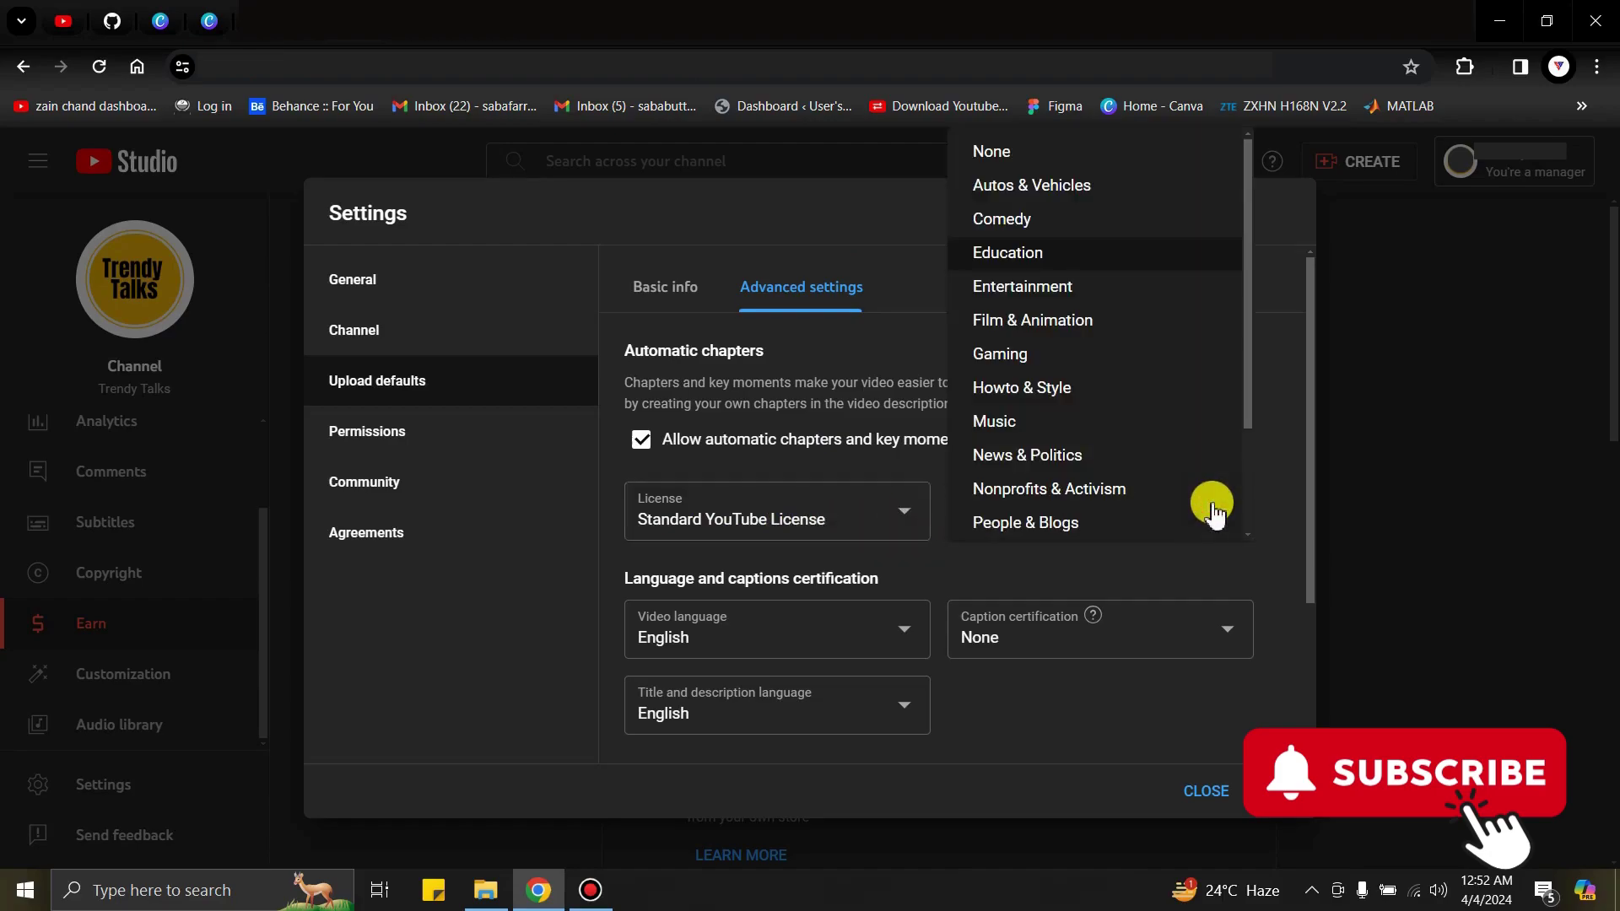
left_click(882, 350)
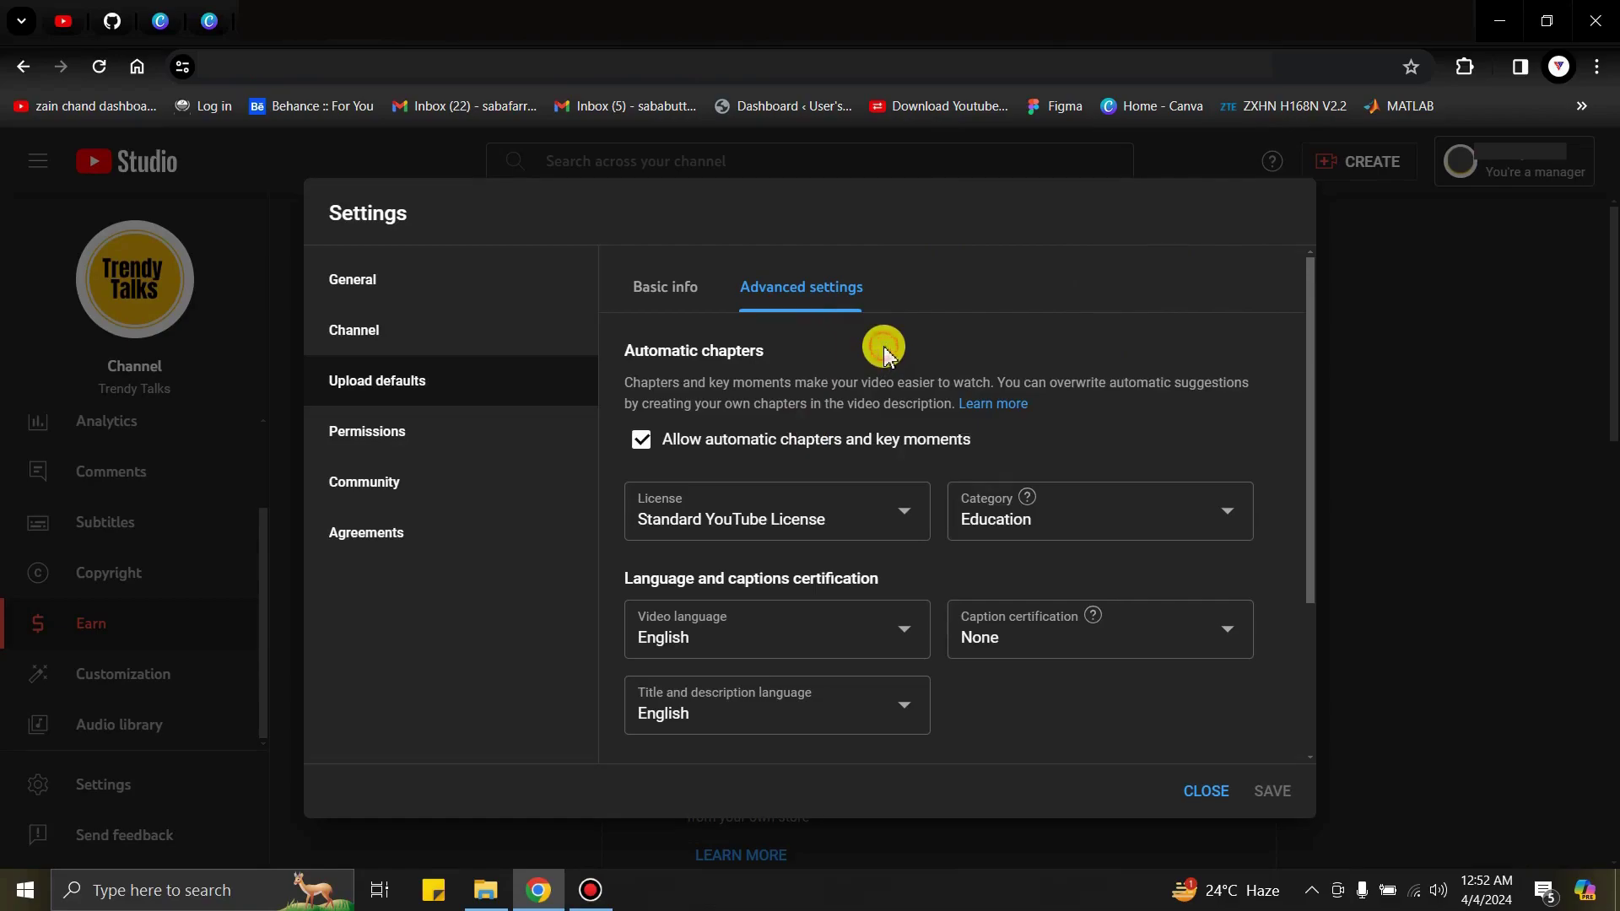
left_click(1046, 514)
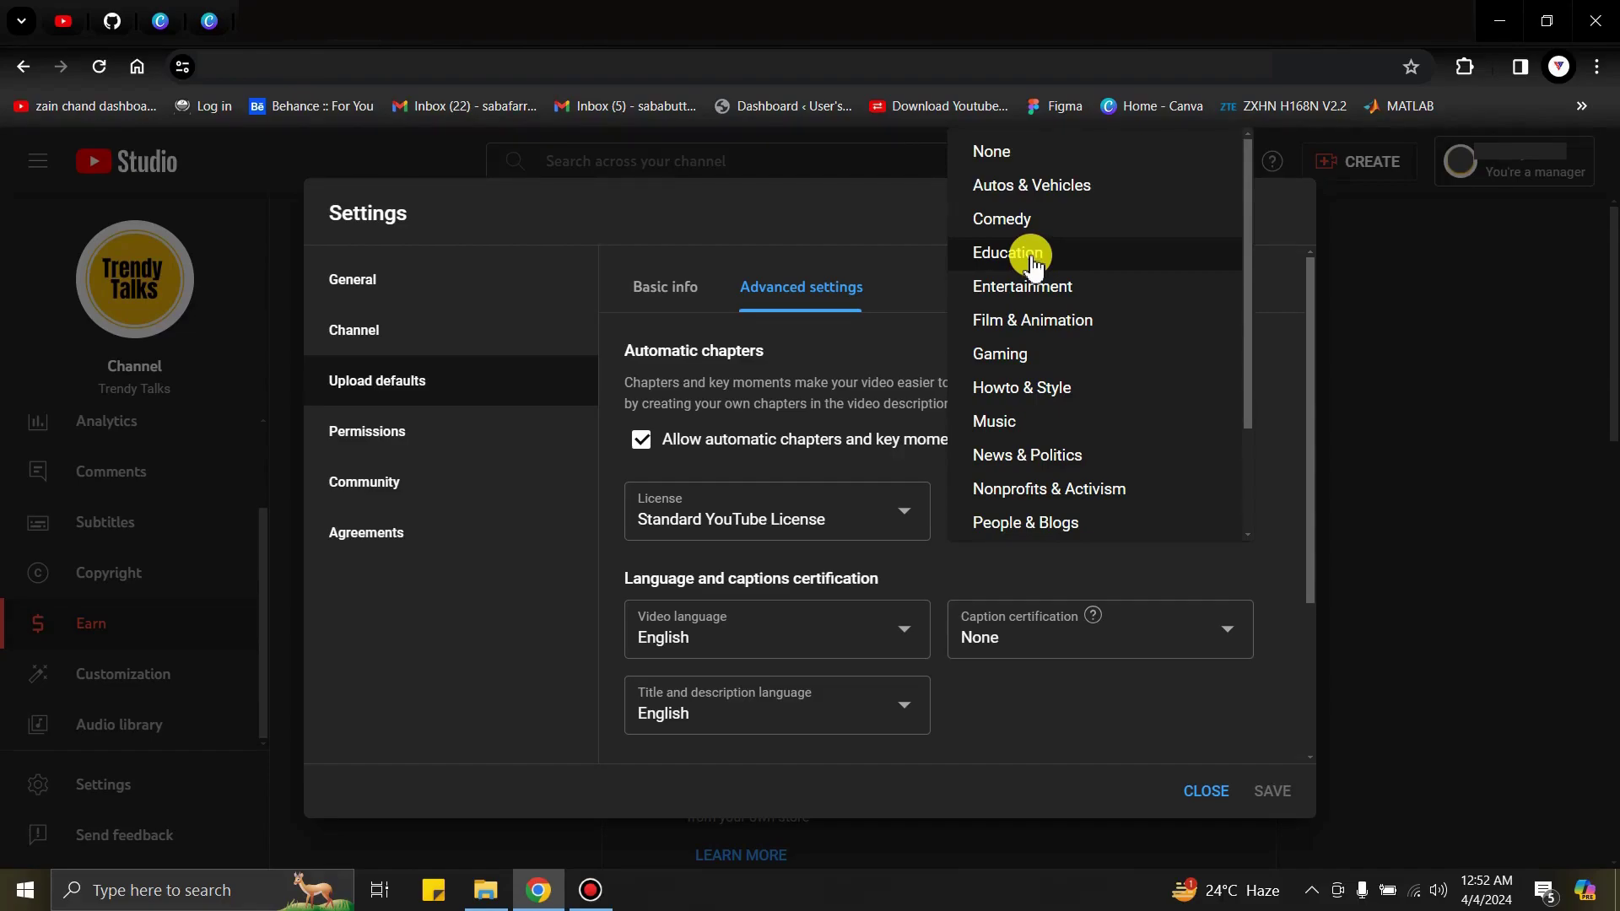
left_click(881, 342)
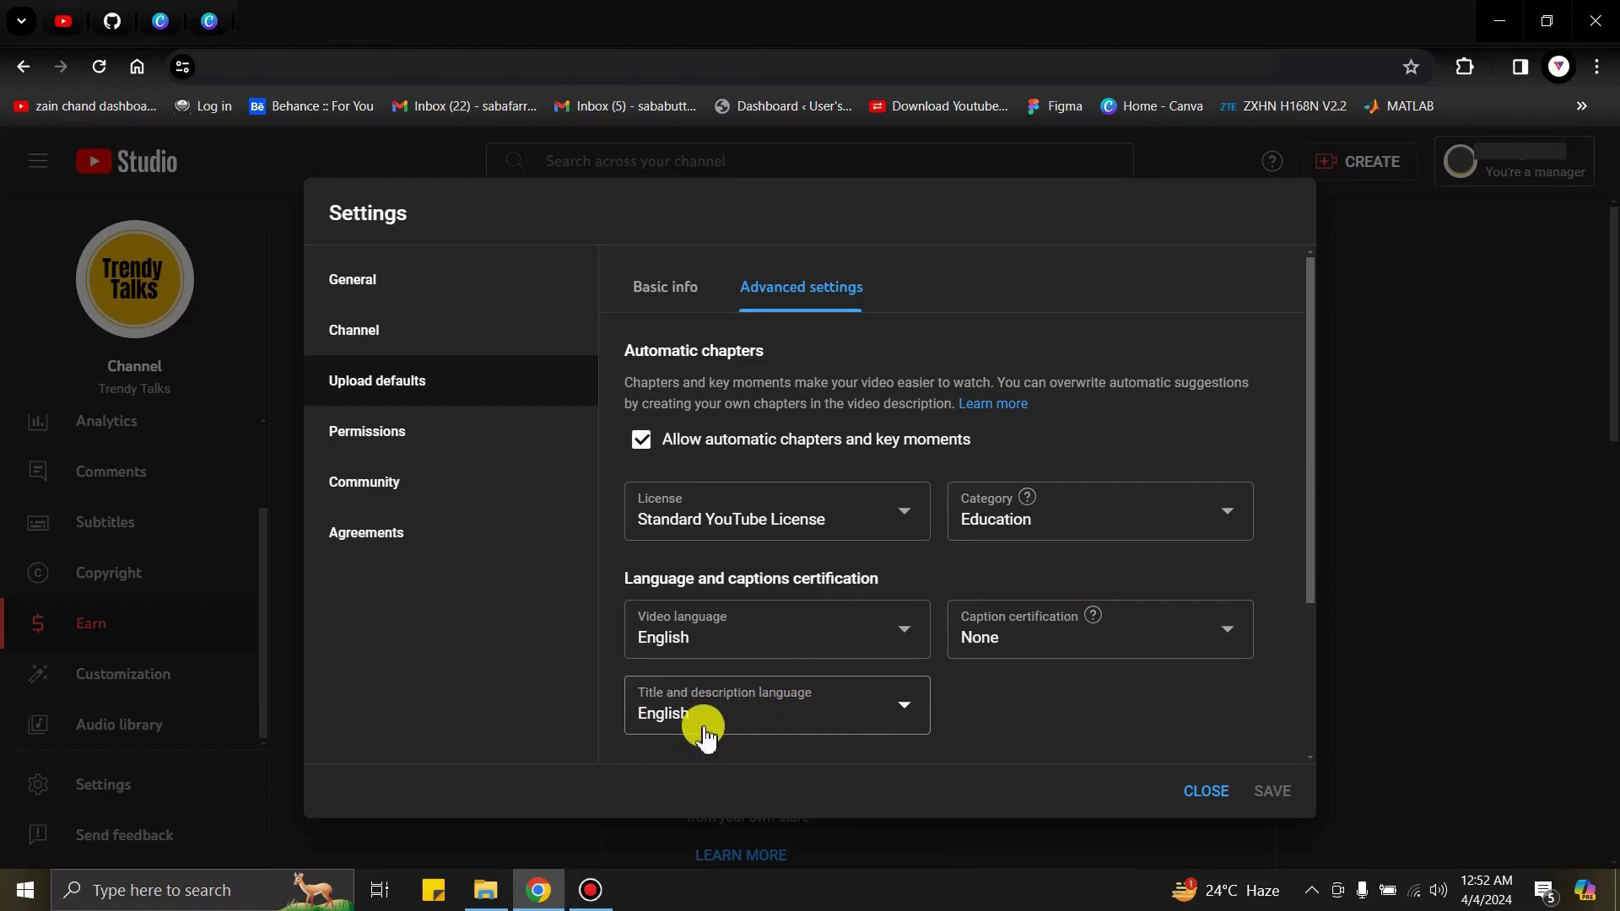
scroll(706, 736, "down", 3)
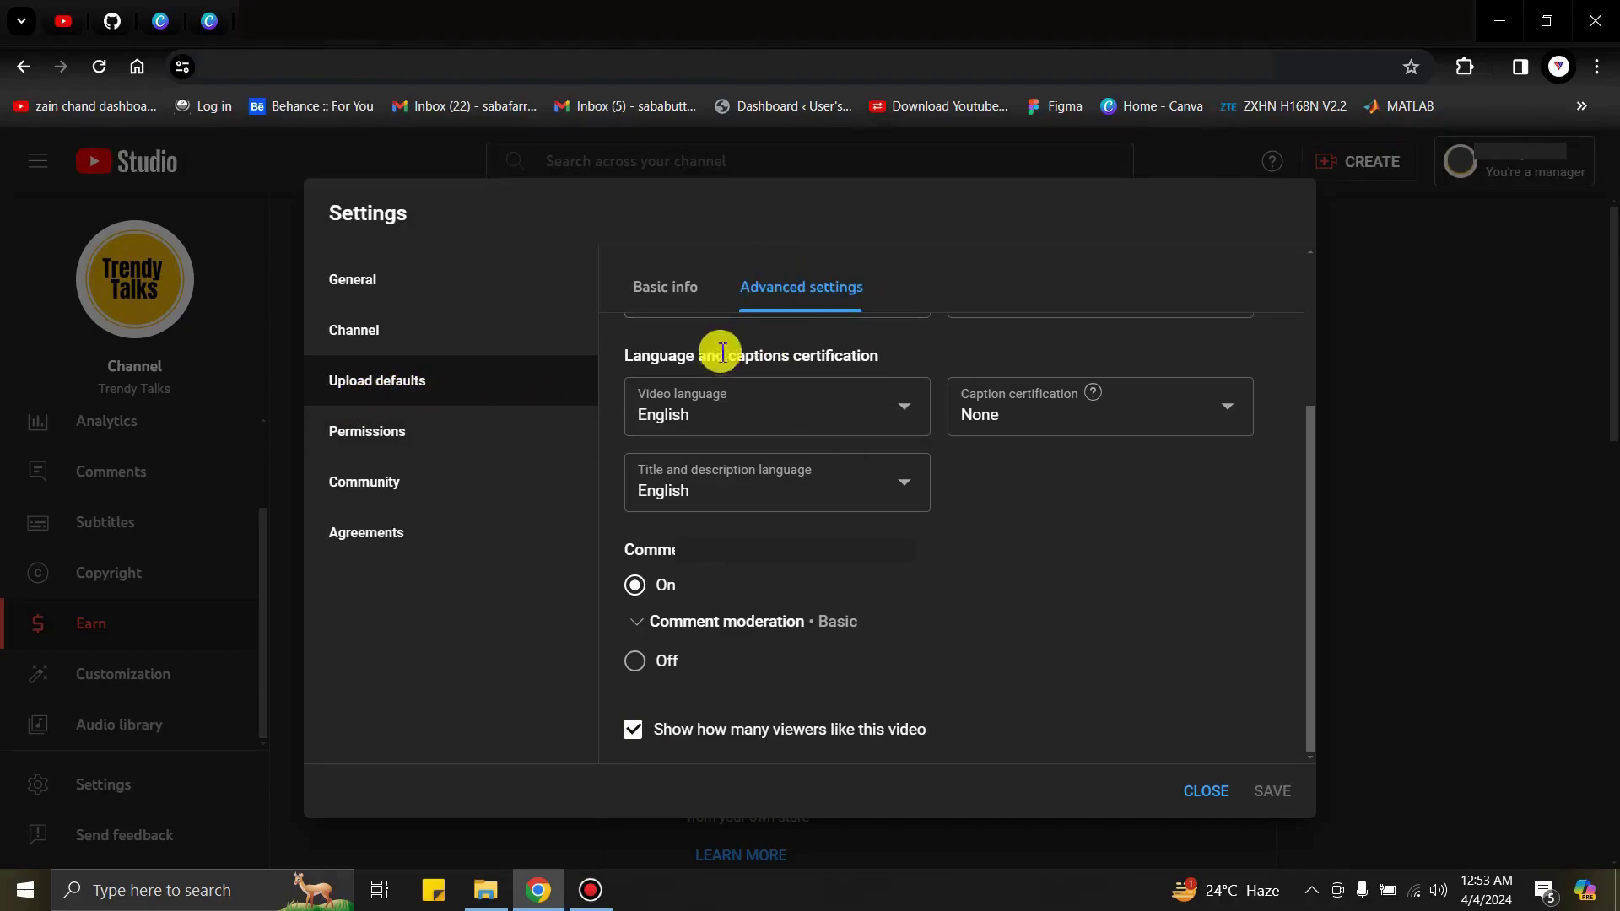
Review the channel's permissions, including the access roles available for the manager and the form for inviting a user.
left_click(411, 438)
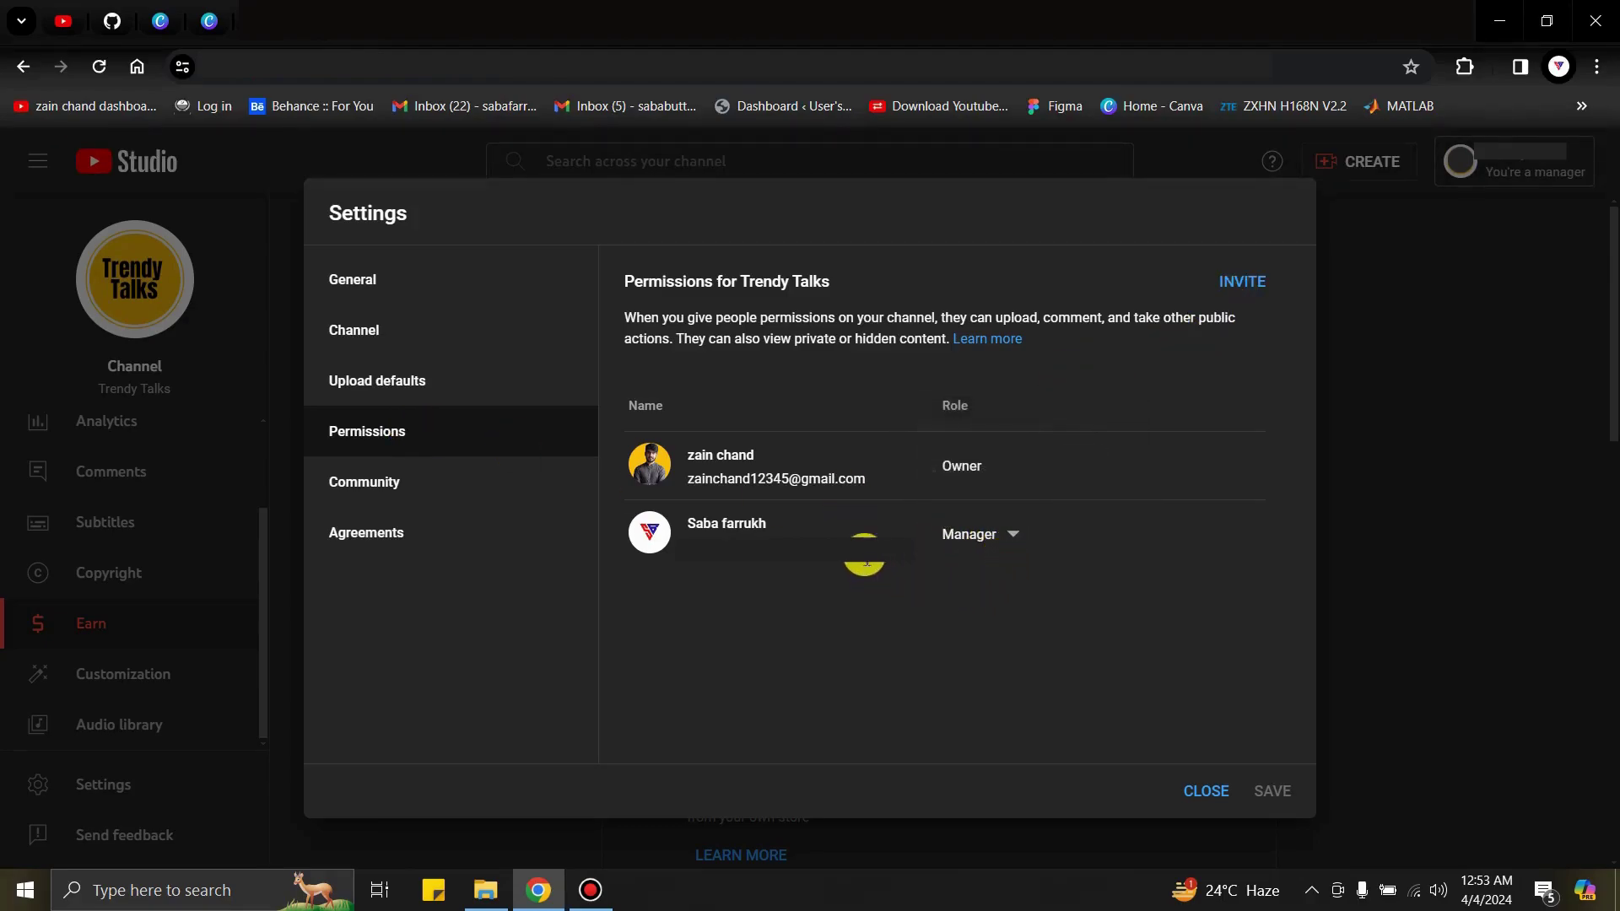
mouse_move(995, 544)
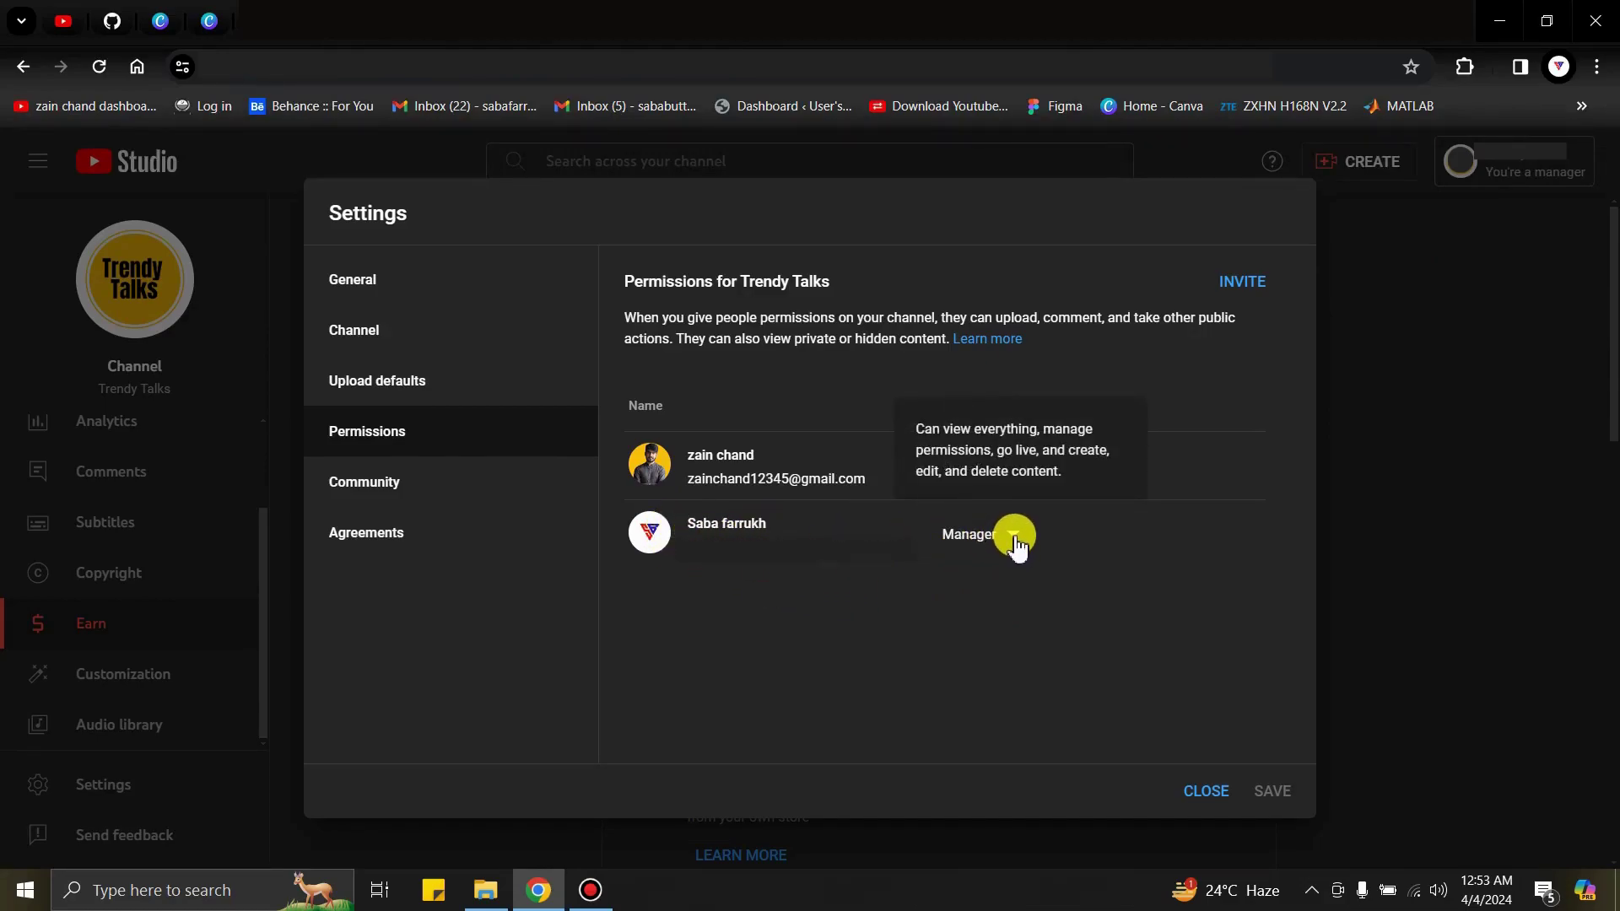
left_click(1013, 536)
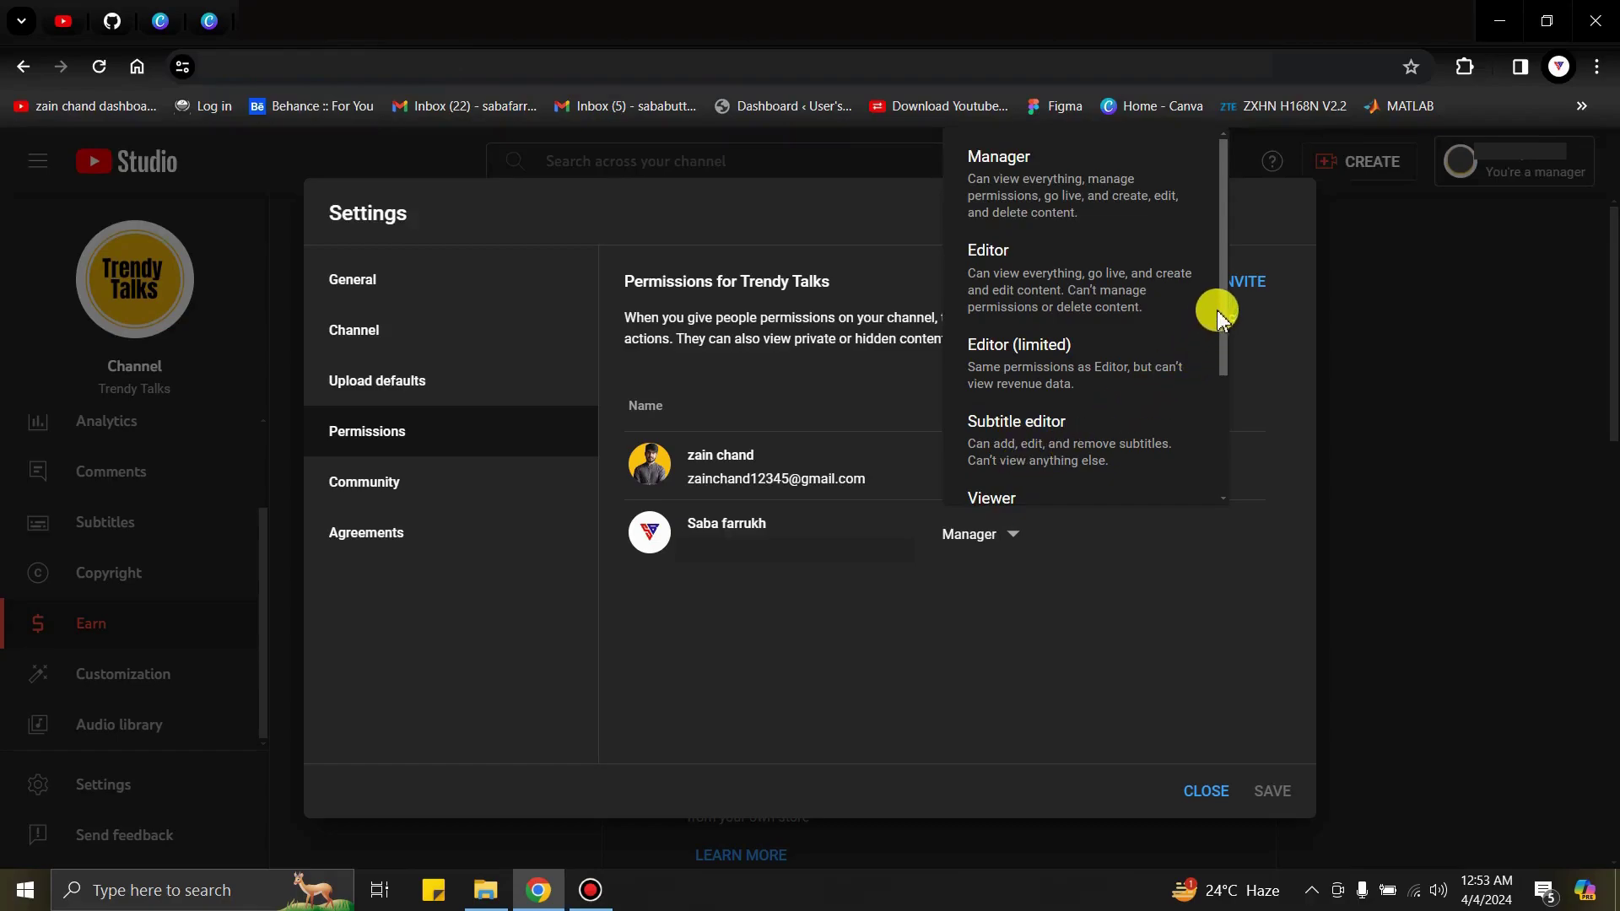
left_click_drag(1221, 308, 1229, 422)
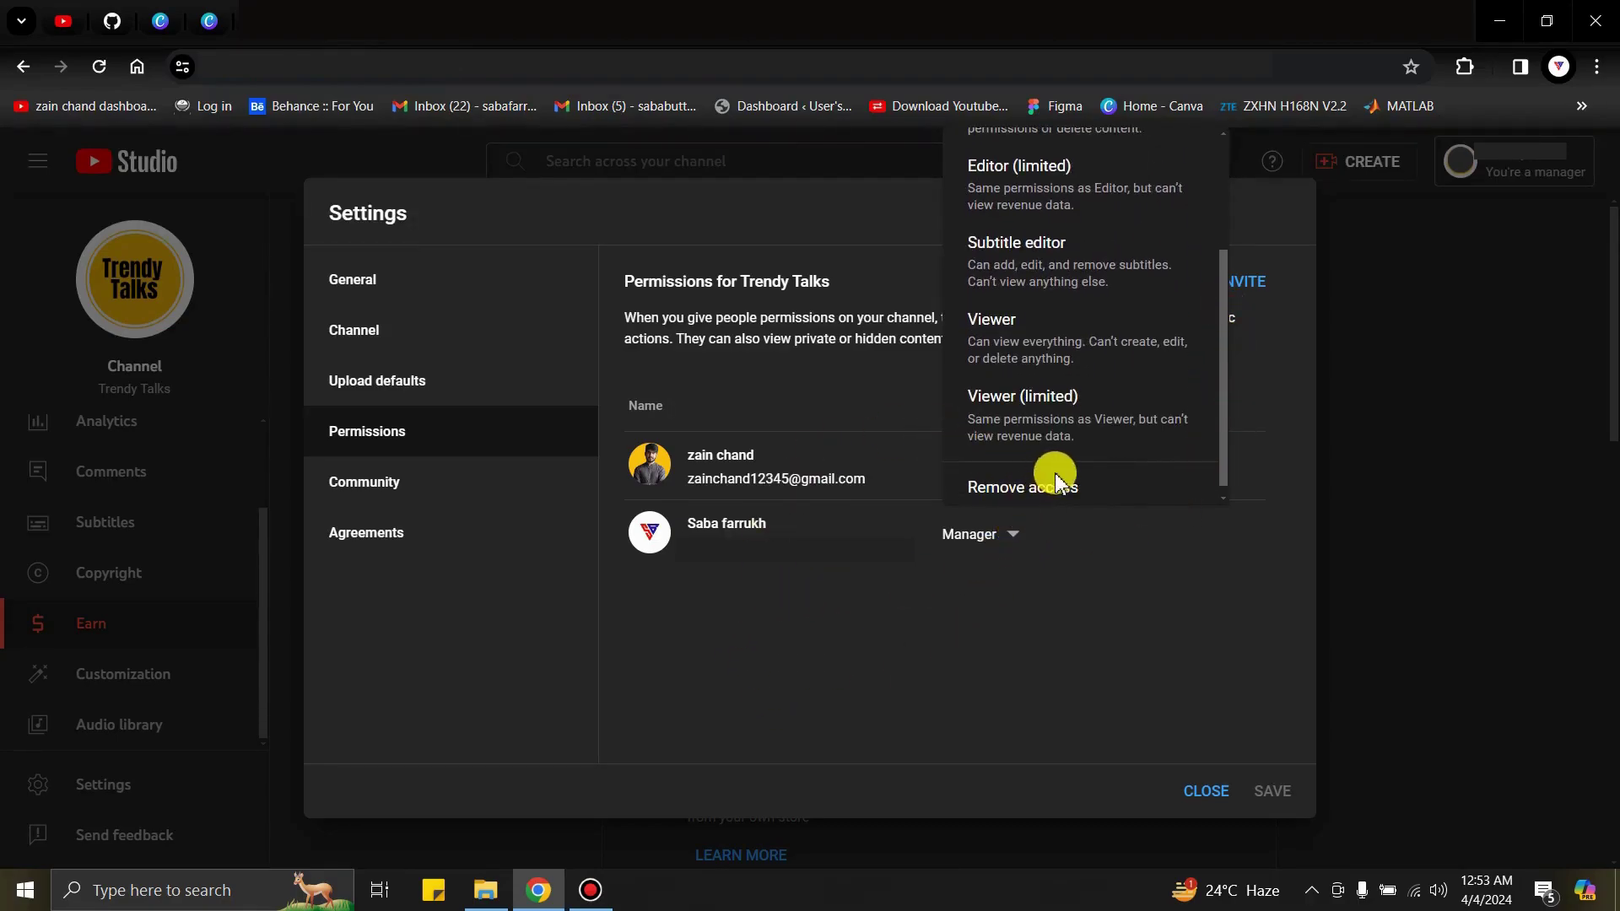
left_click(962, 612)
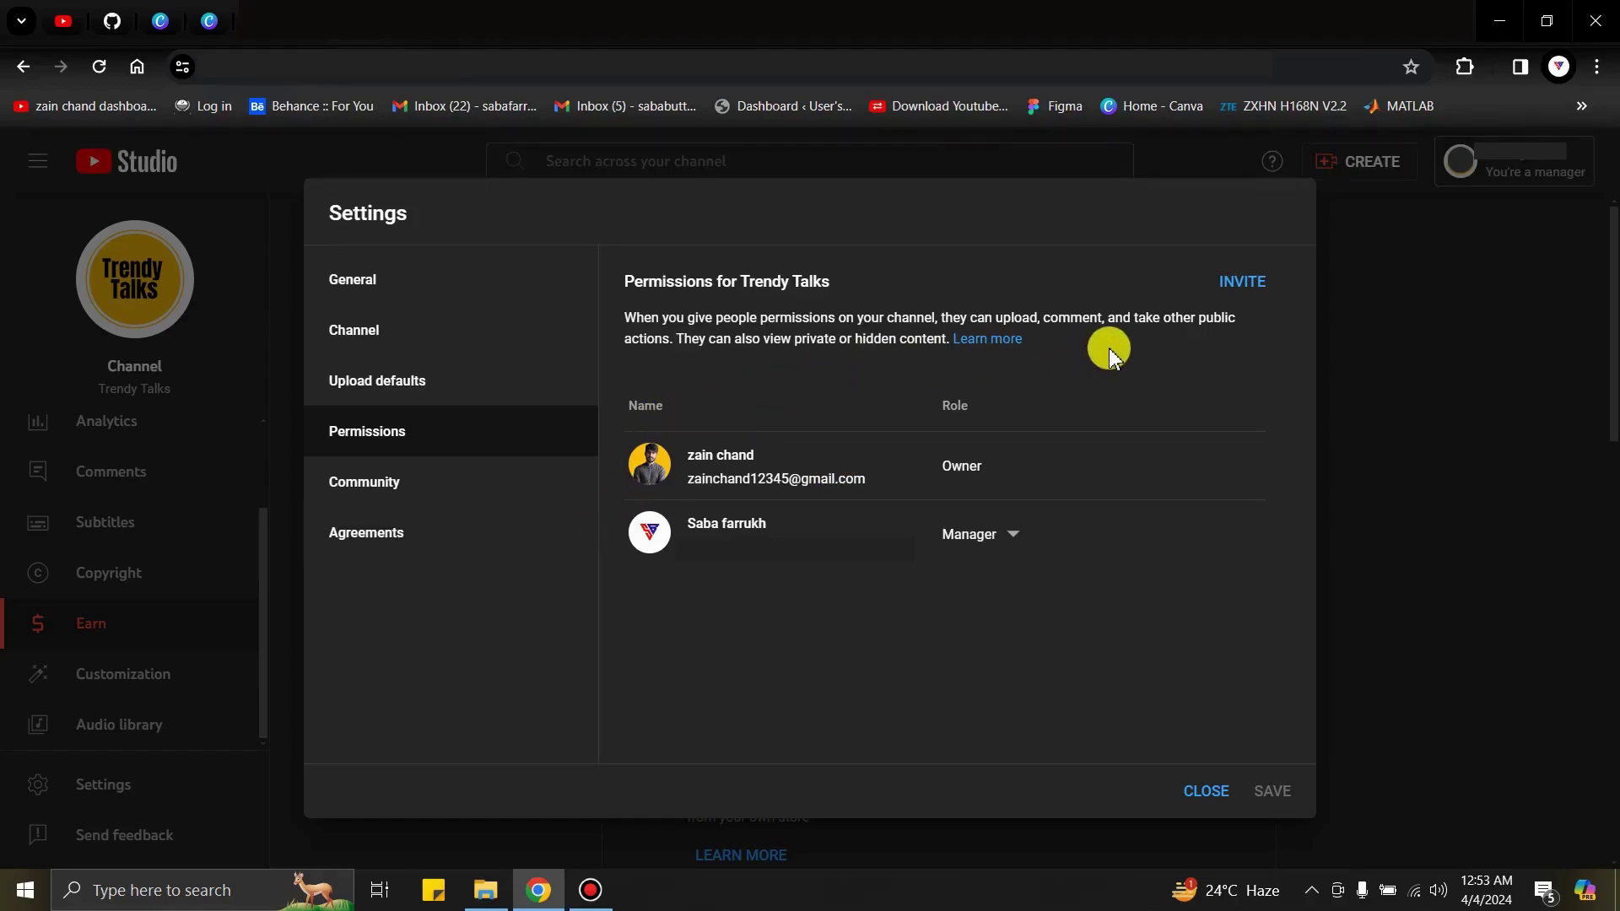
left_click(1253, 287)
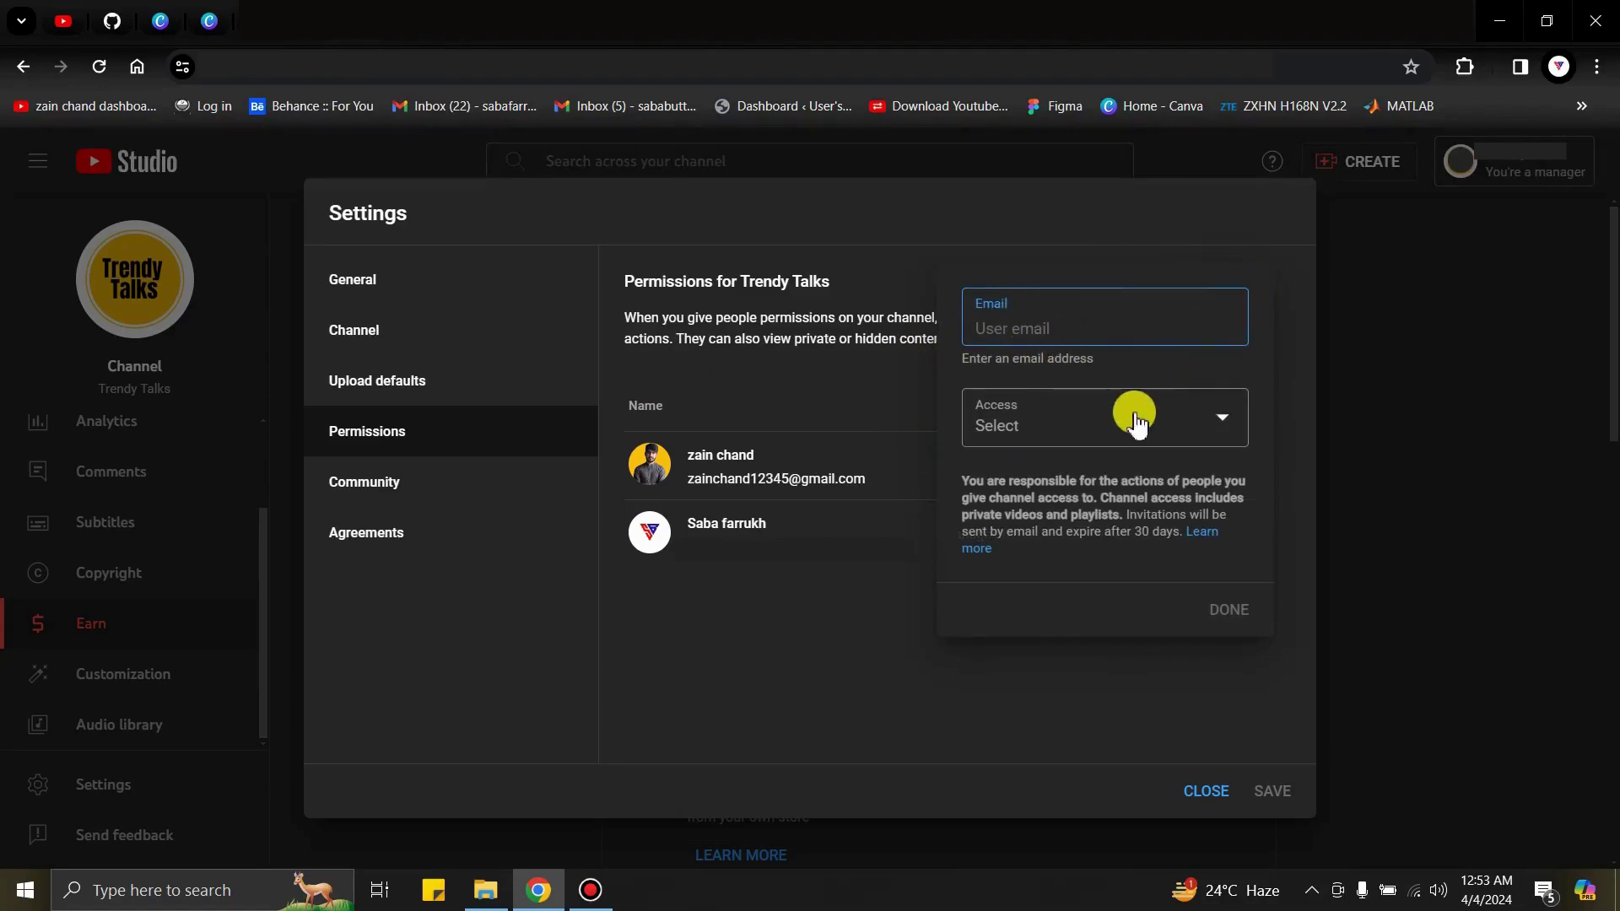
left_click(836, 609)
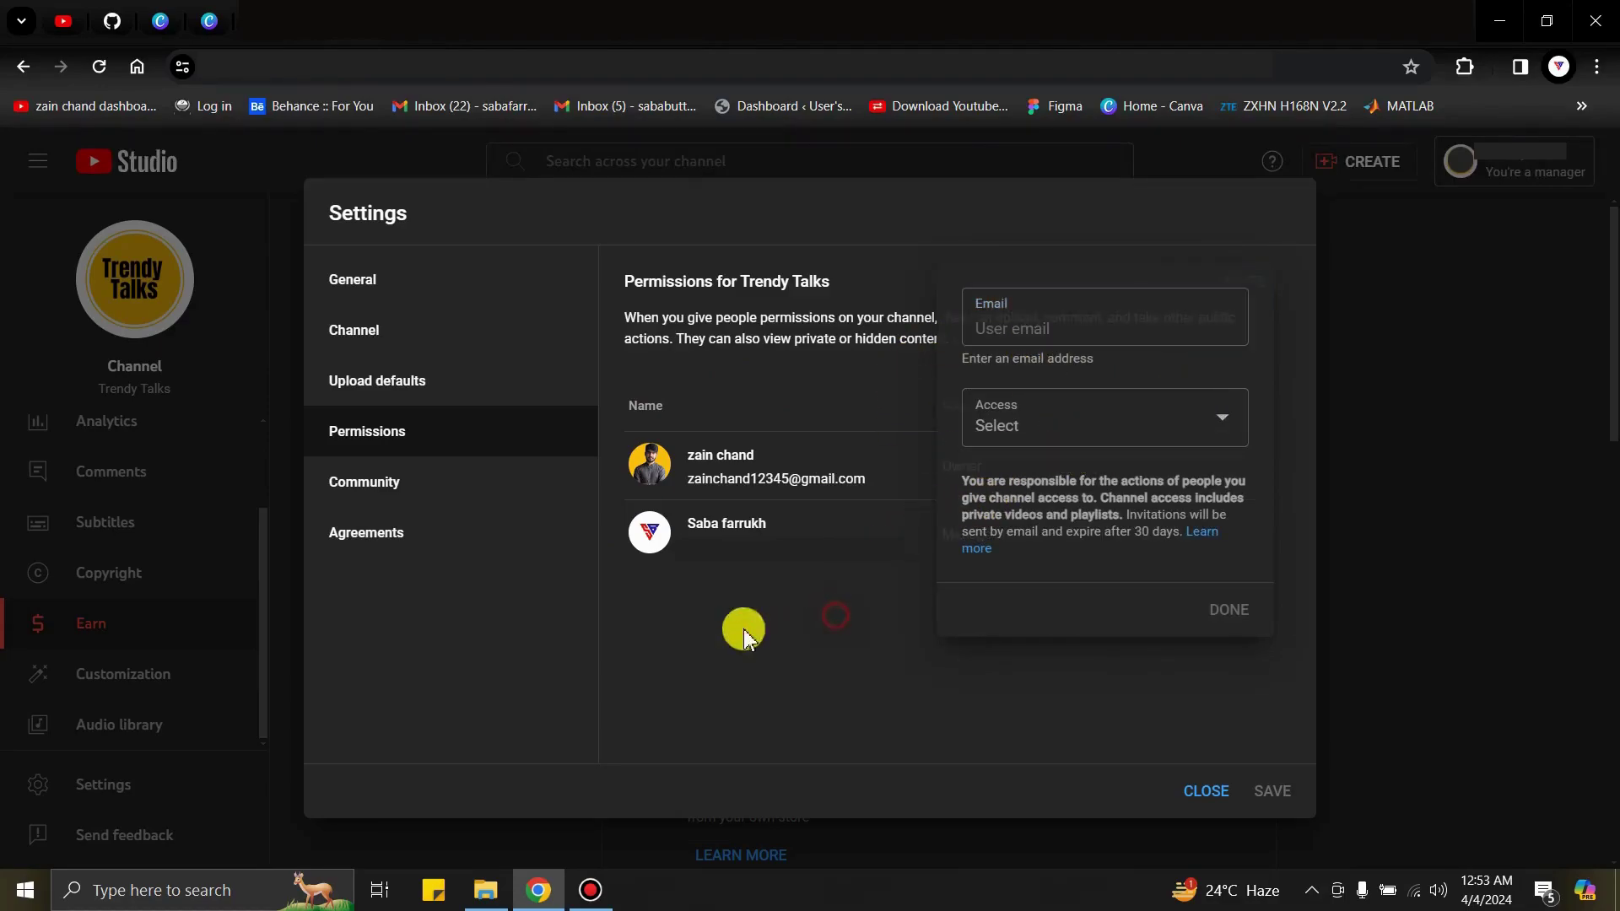
Look through the community settings' automated filters and defaults, and view the channel's agreements.
left_click(387, 498)
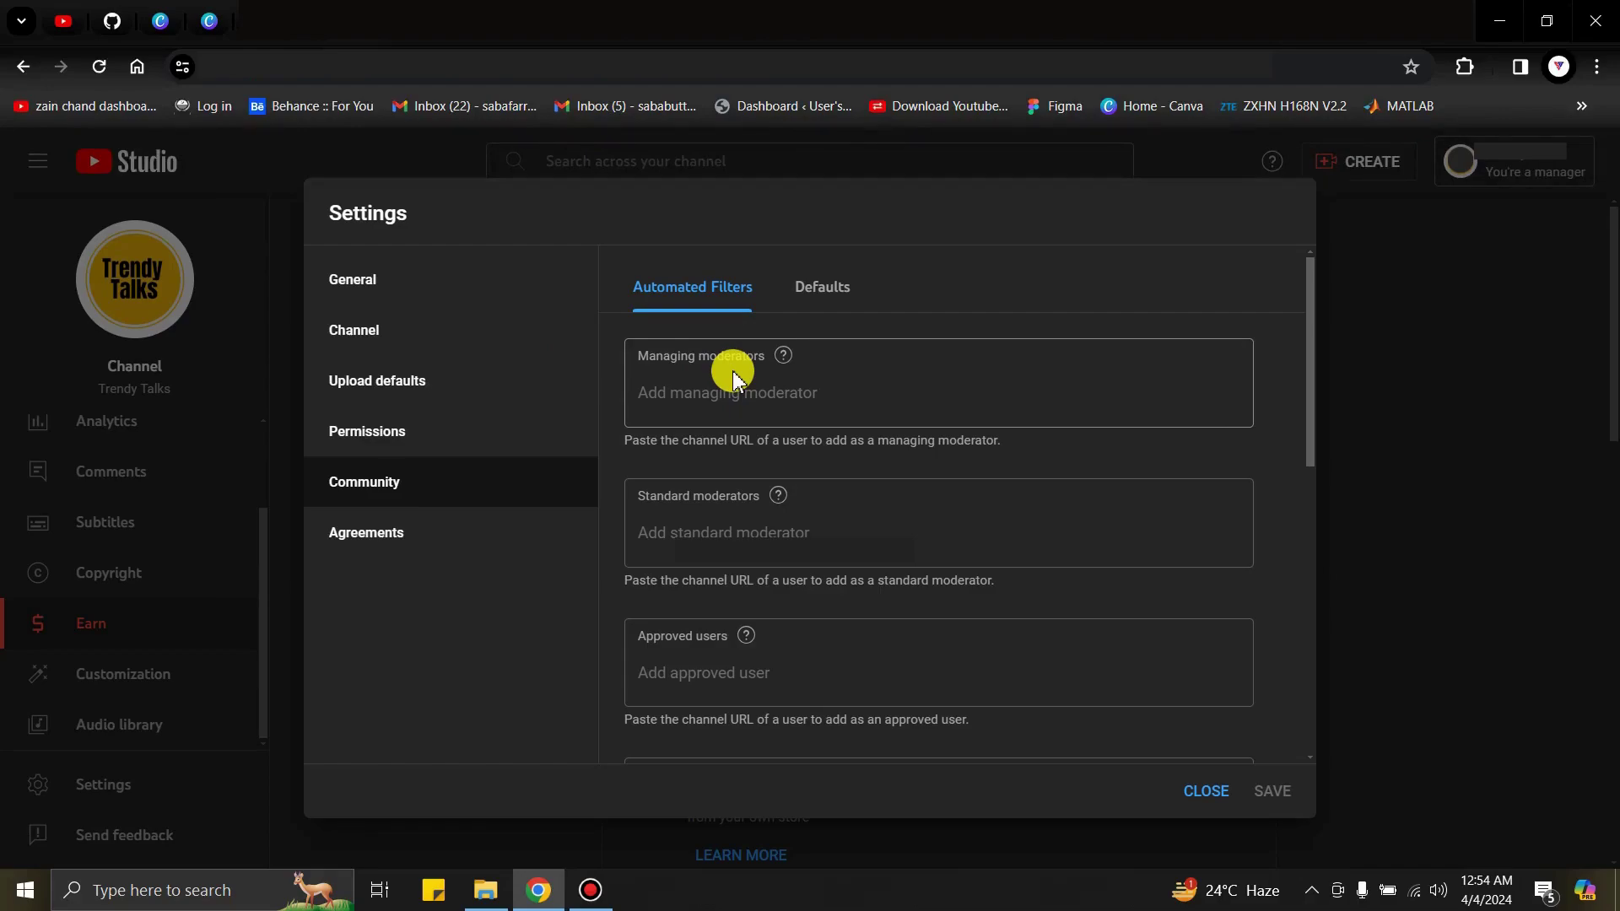
left_click(816, 285)
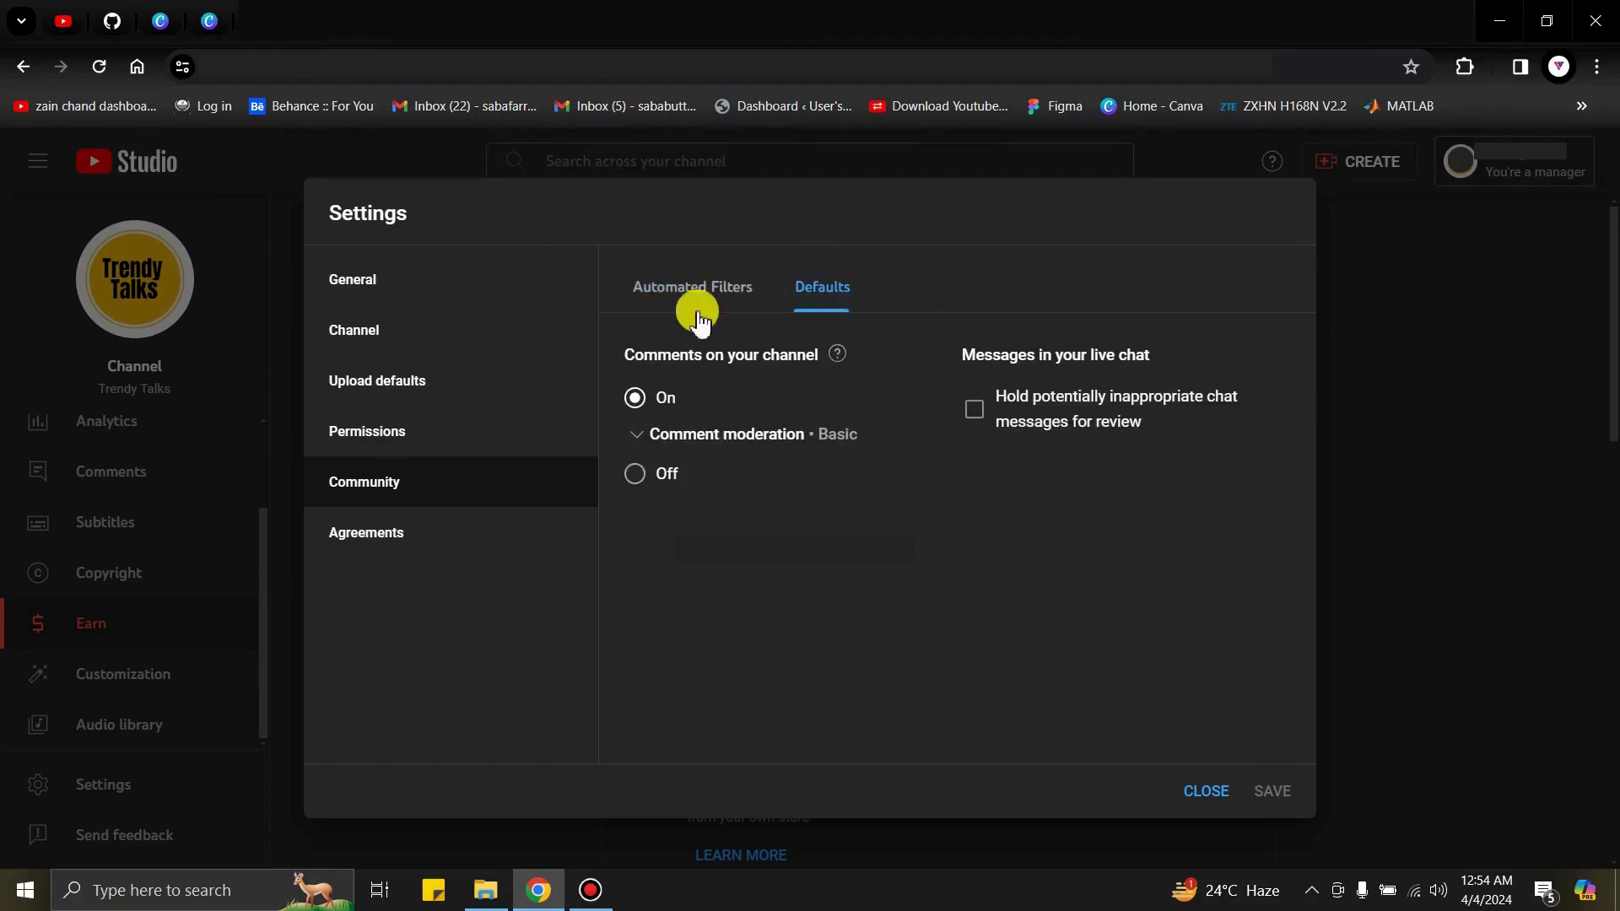
left_click(413, 528)
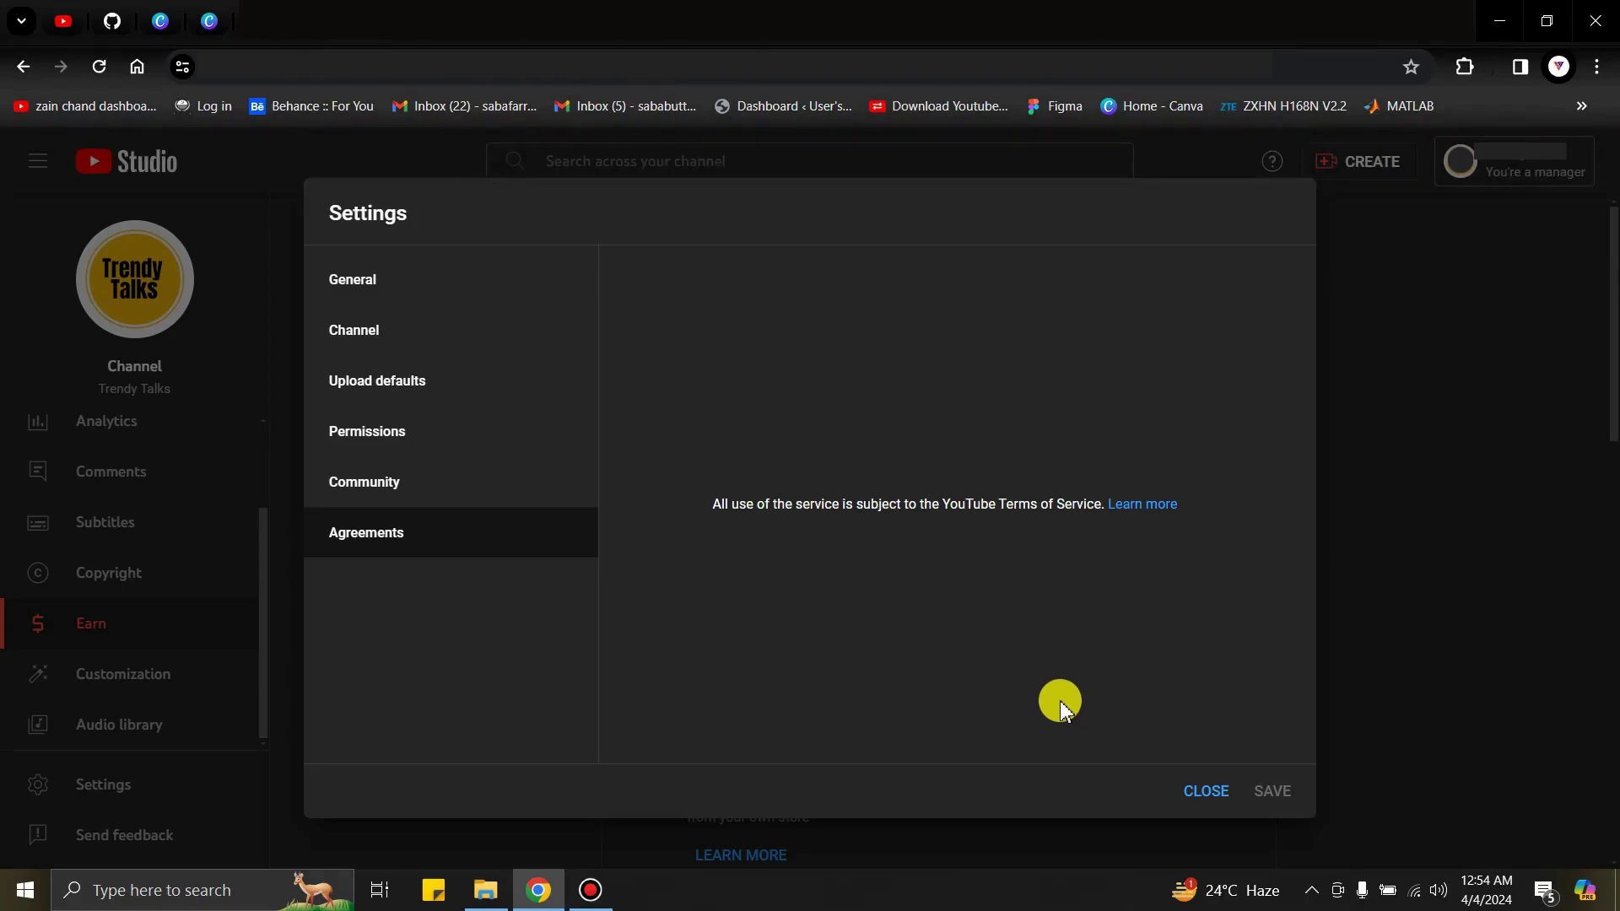
Revisit the general settings, the channel's basic info and the basic upload defaults.
left_click(377, 289)
left_click(401, 355)
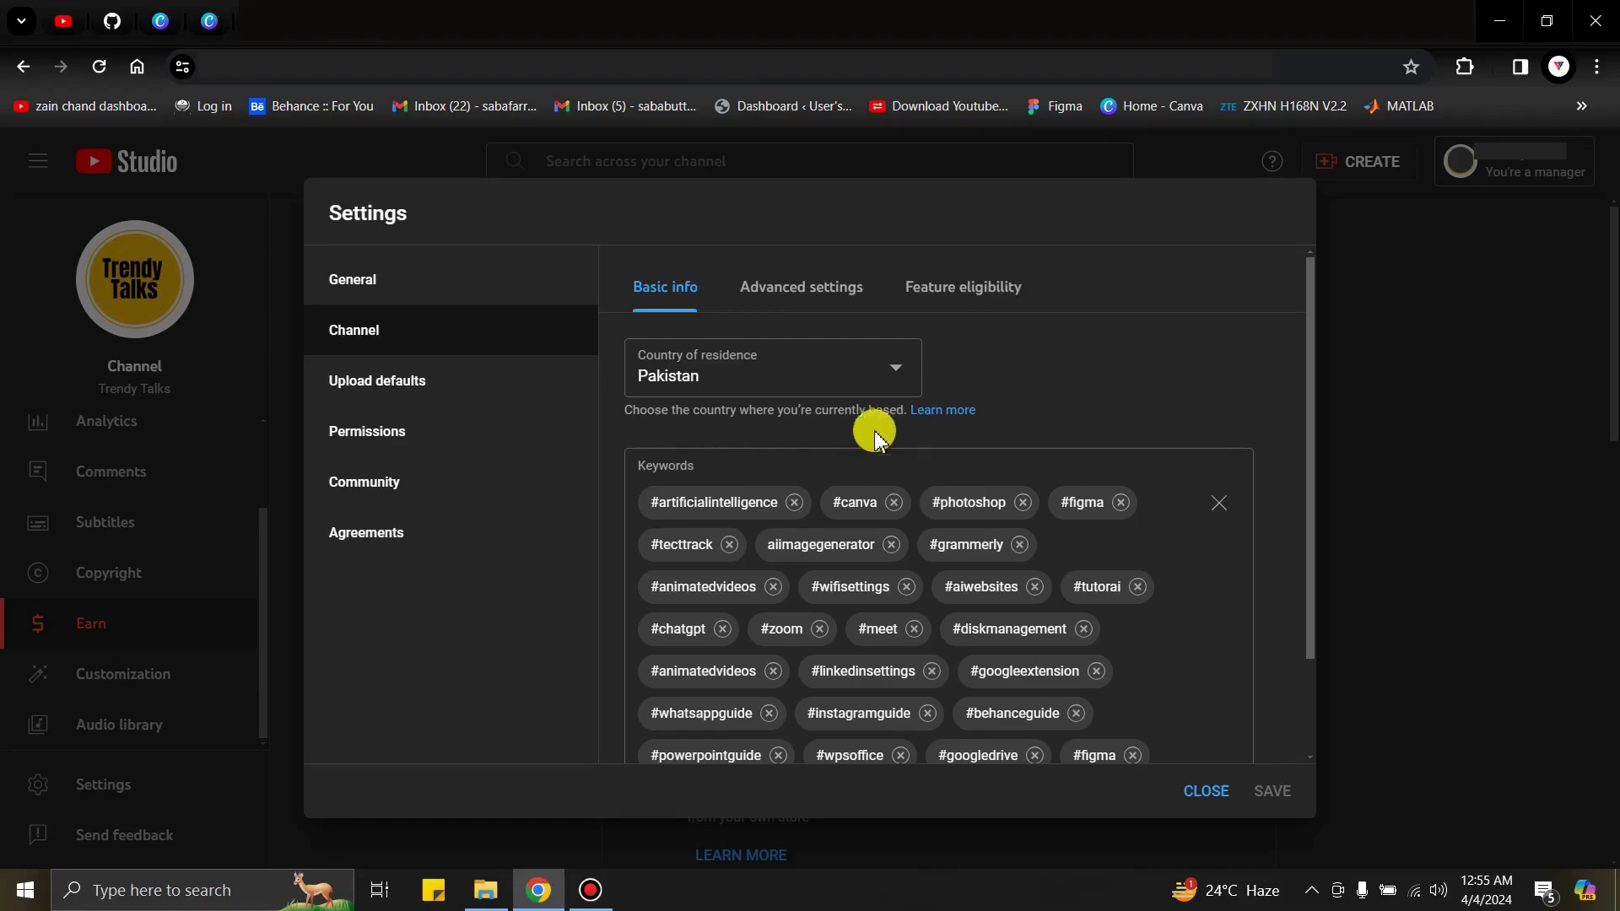
left_click(442, 403)
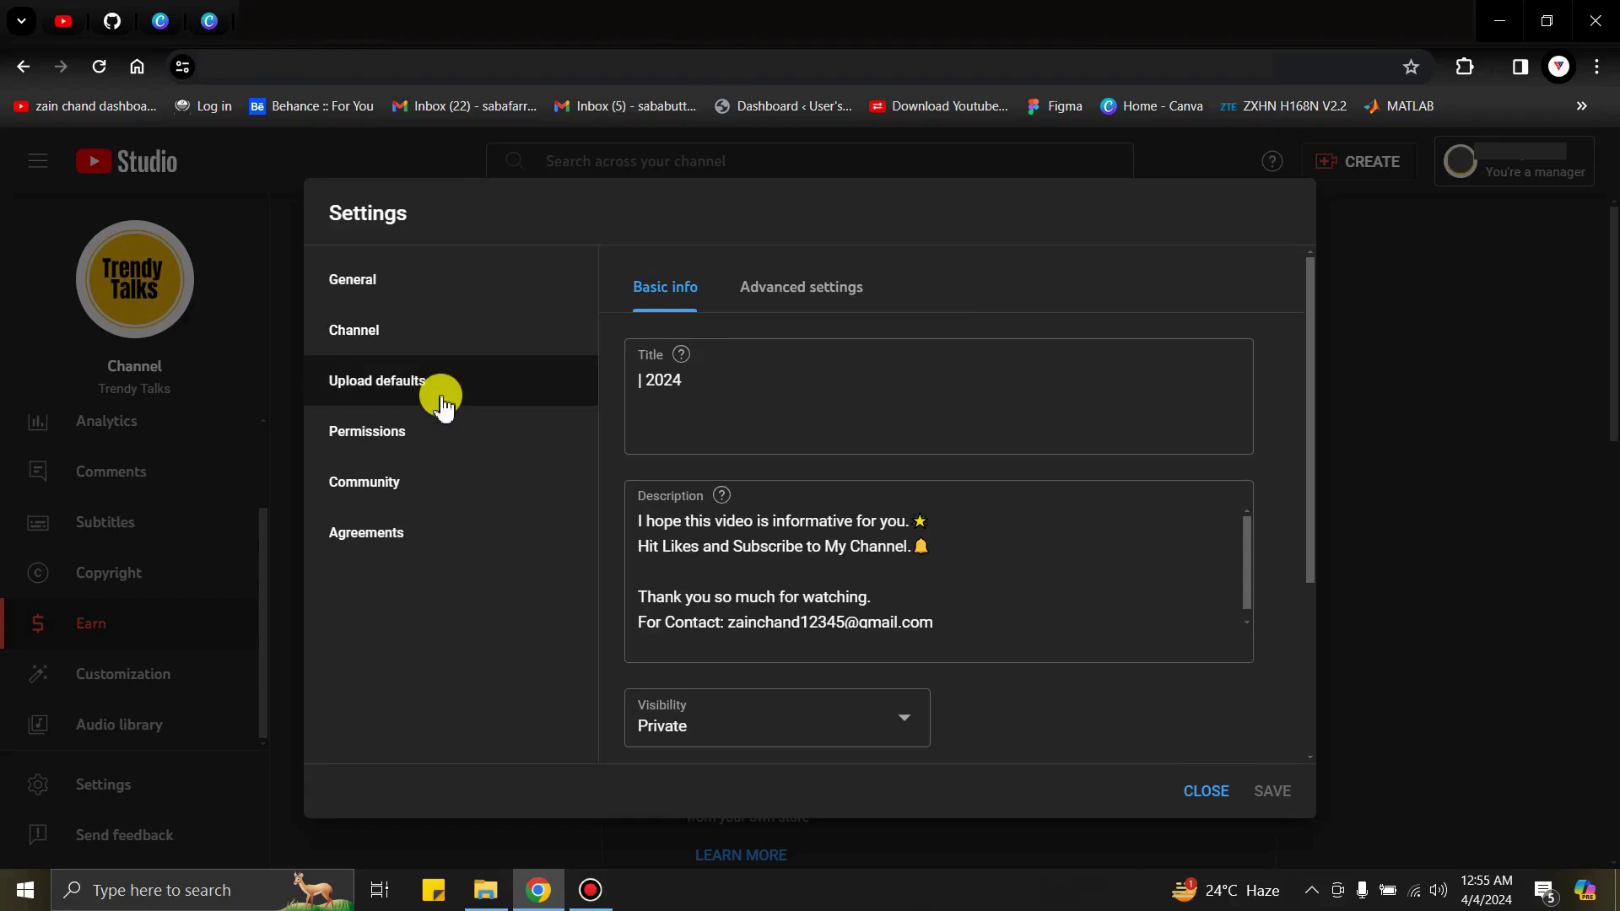